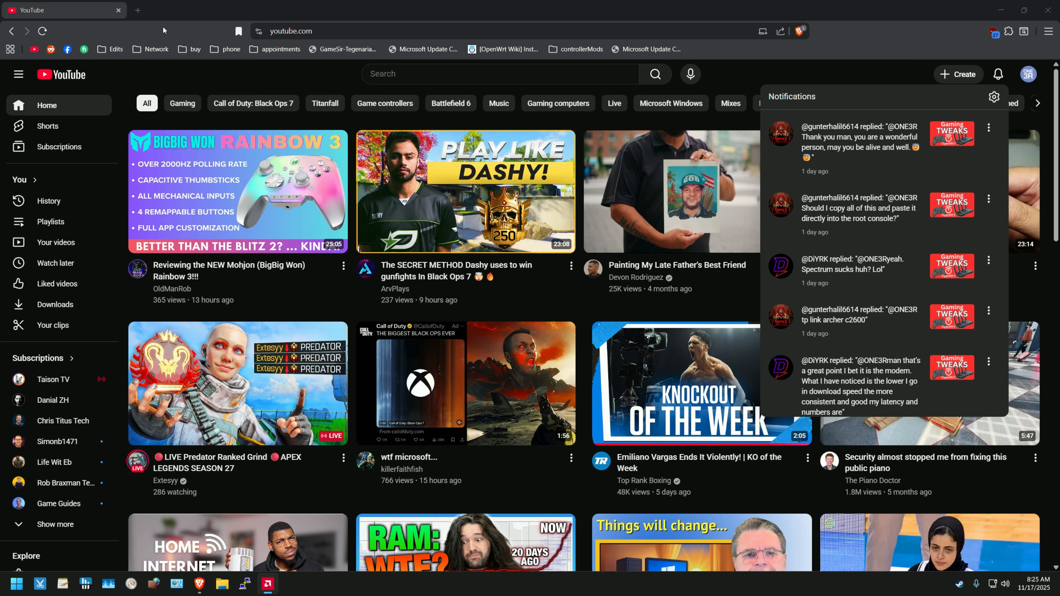
# Step: Log in to the OpenWrt router at 192.168.1.1 as root in a new browser tab and display its network interfaces
pyautogui.click(138, 10)
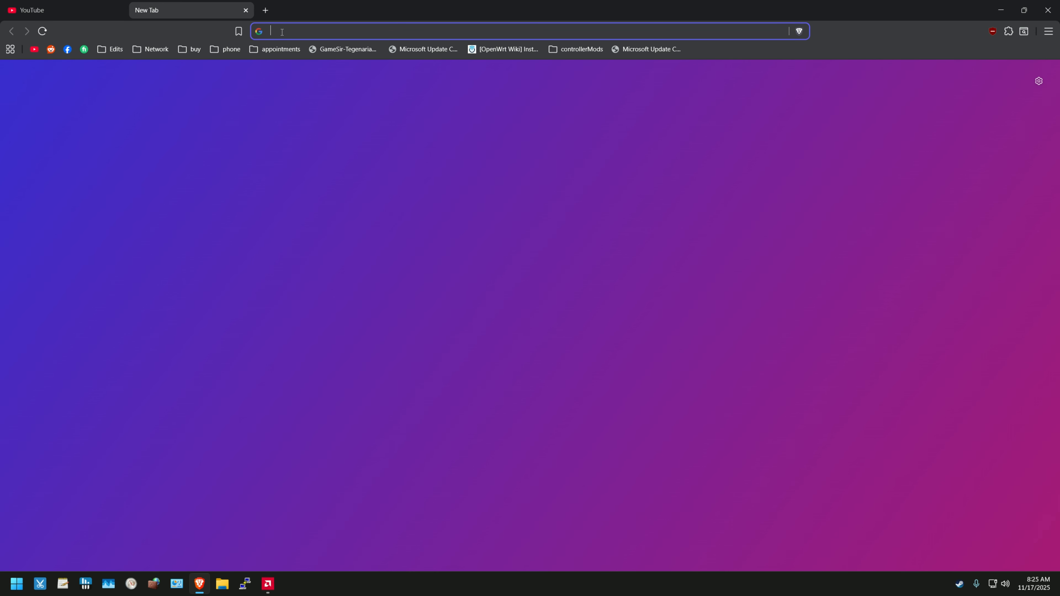
pyautogui.write('192.1')
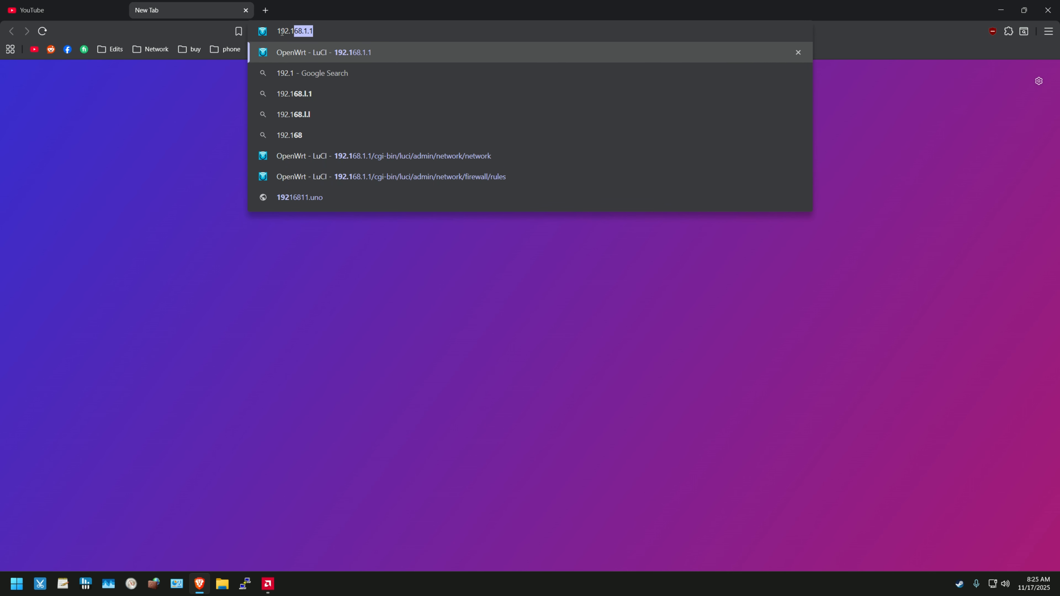
pyautogui.write('68.1.1')
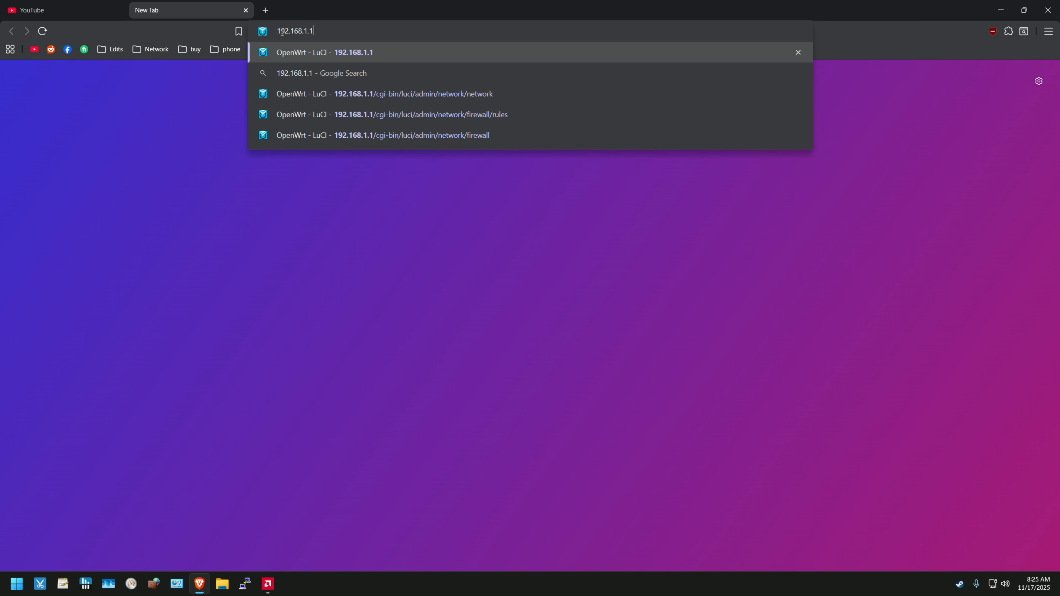
pyautogui.press('Return')
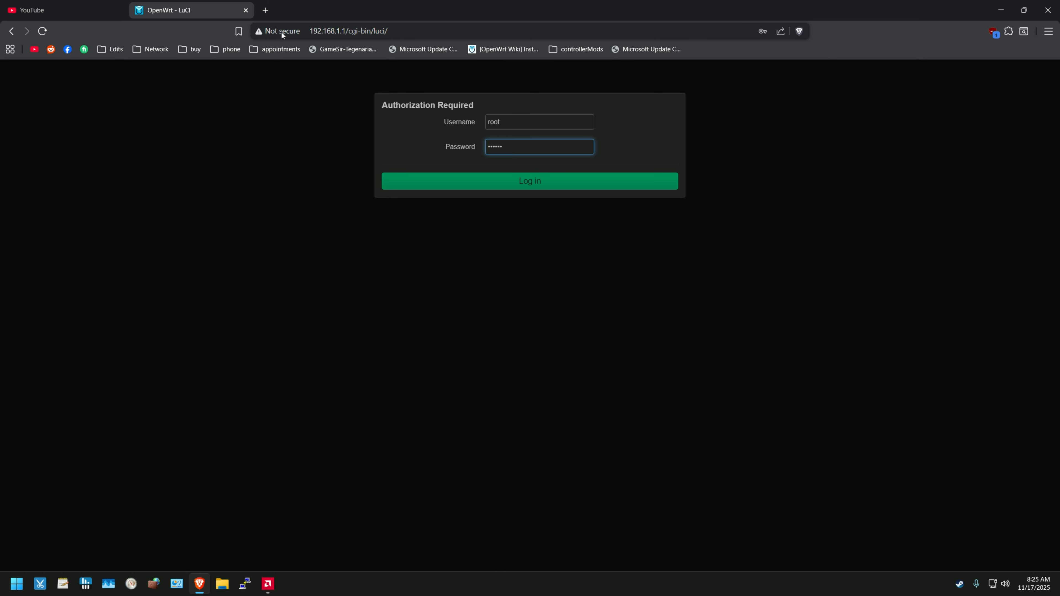
pyautogui.press('Return')
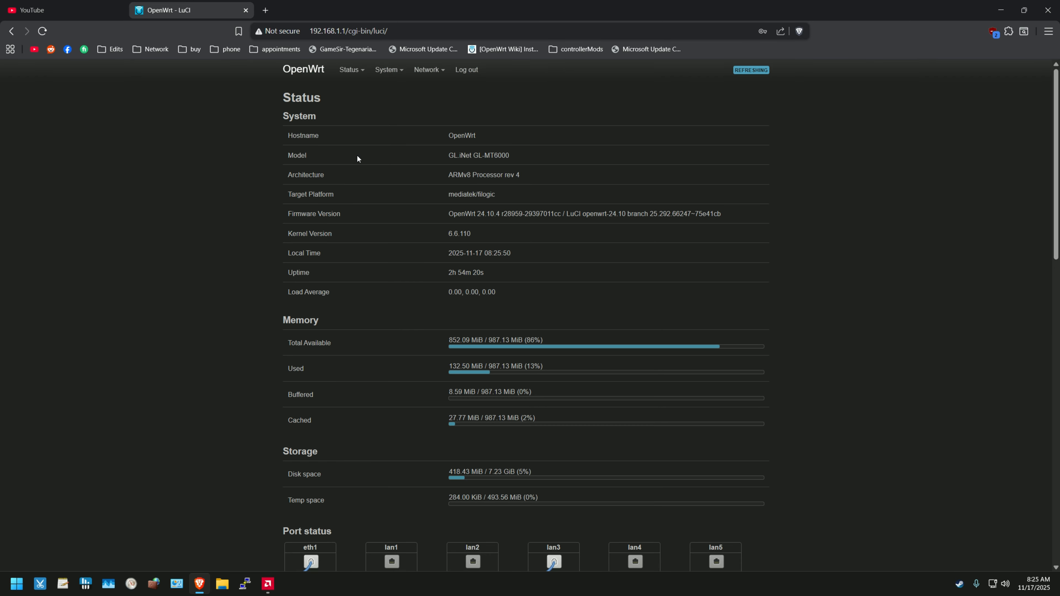
pyautogui.click(429, 90)
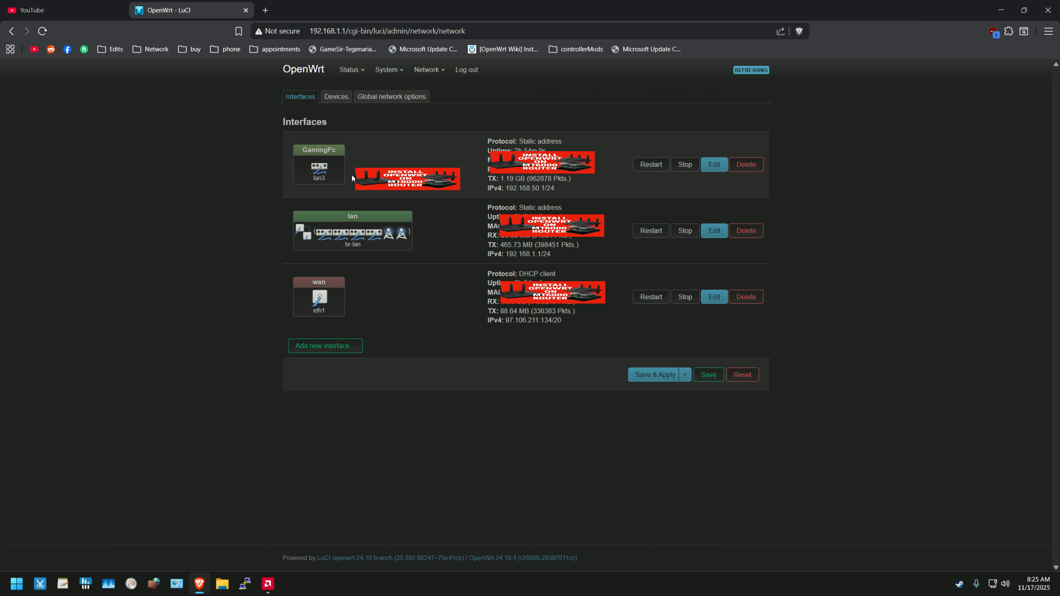
# Step: Try setting up a new interface with the Static address protocol and display the available devices without creating it
pyautogui.click(326, 351)
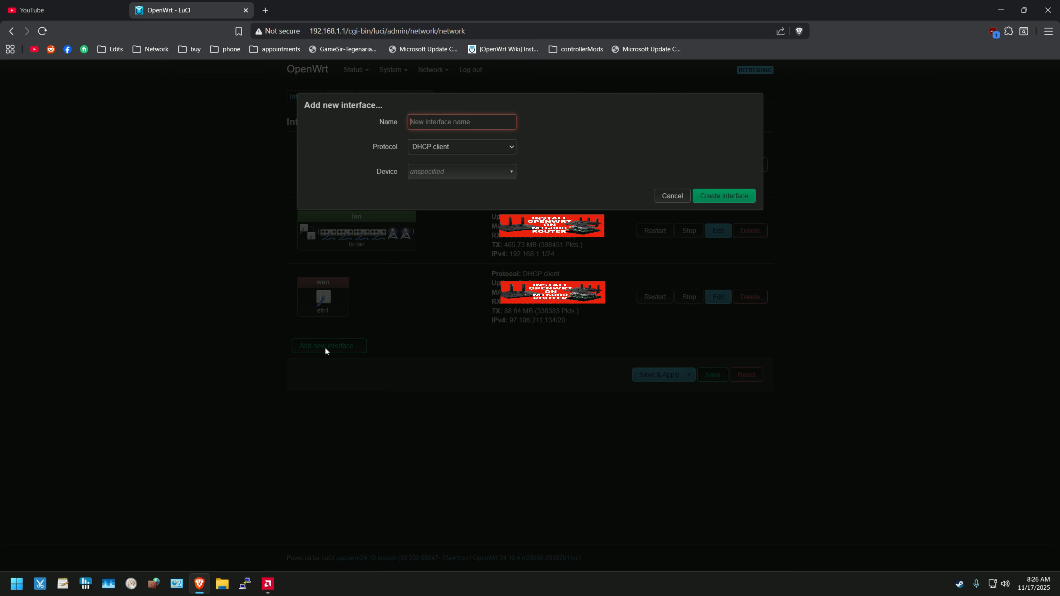
pyautogui.click(427, 121)
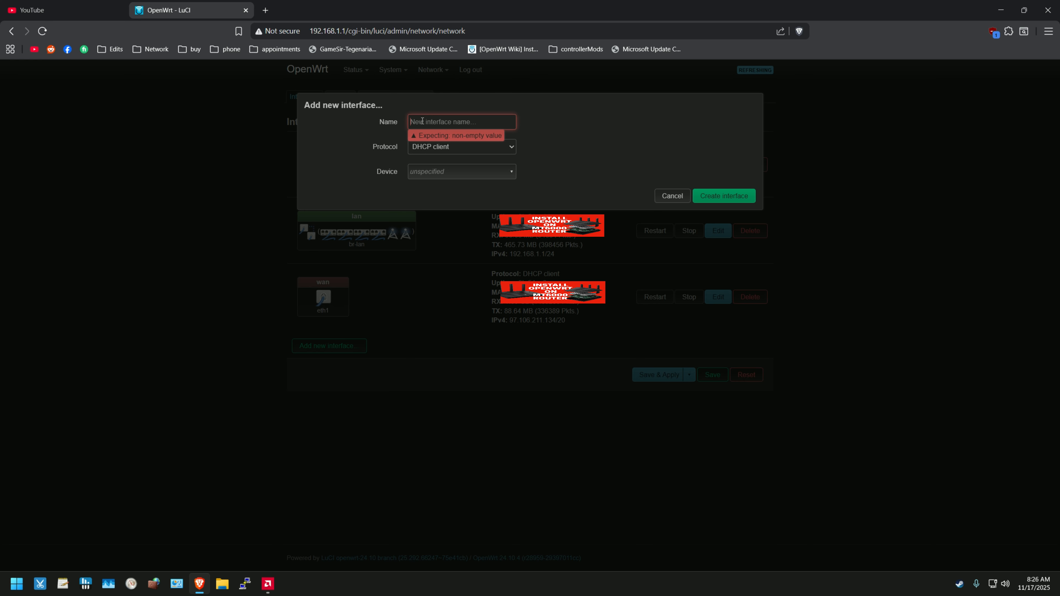
pyautogui.click(435, 149)
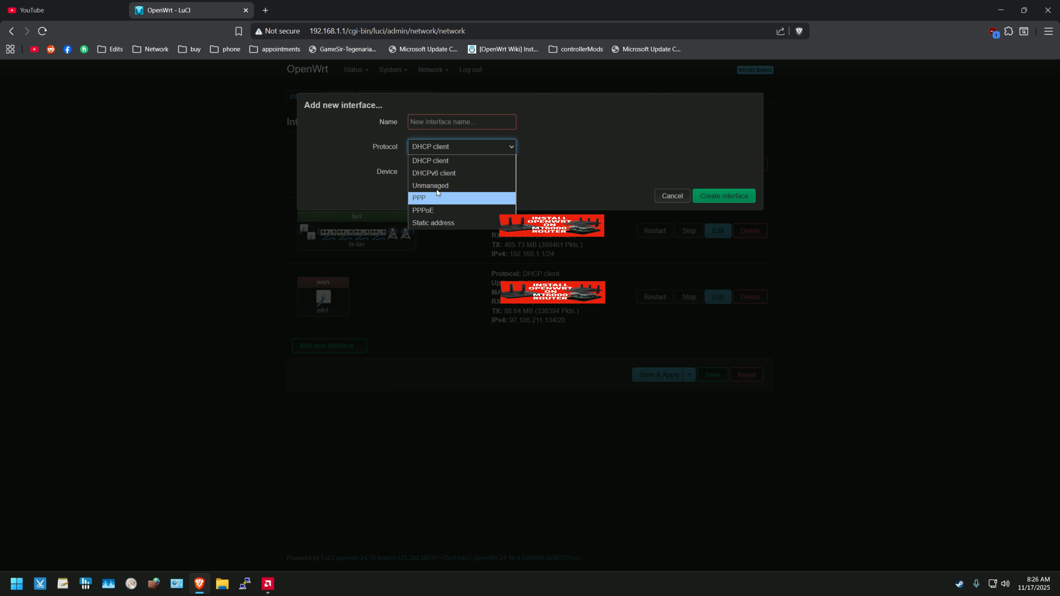
pyautogui.click(558, 154)
pyautogui.click(505, 149)
pyautogui.click(479, 219)
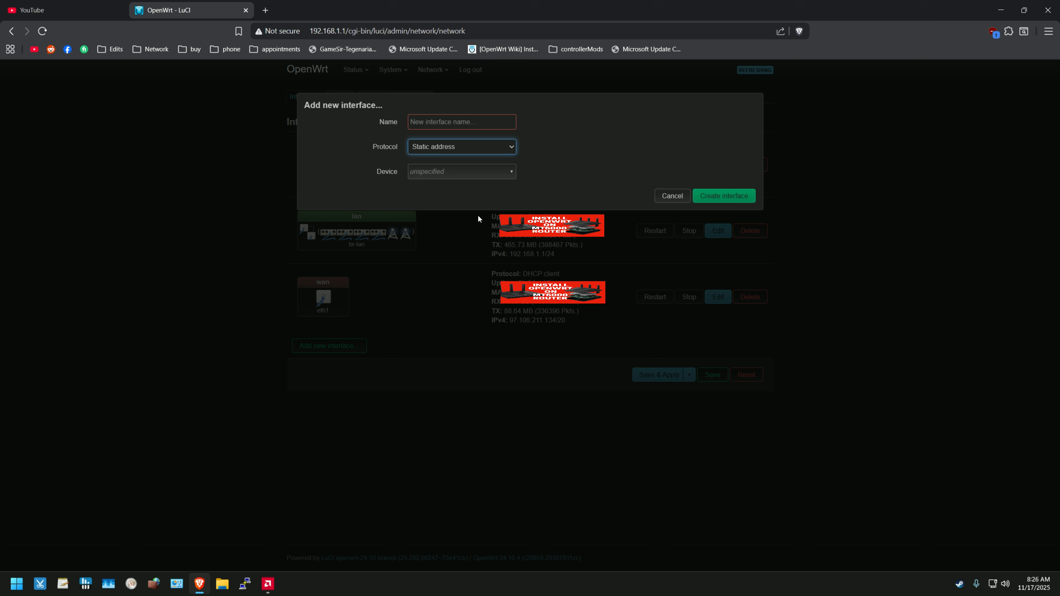
pyautogui.click(434, 173)
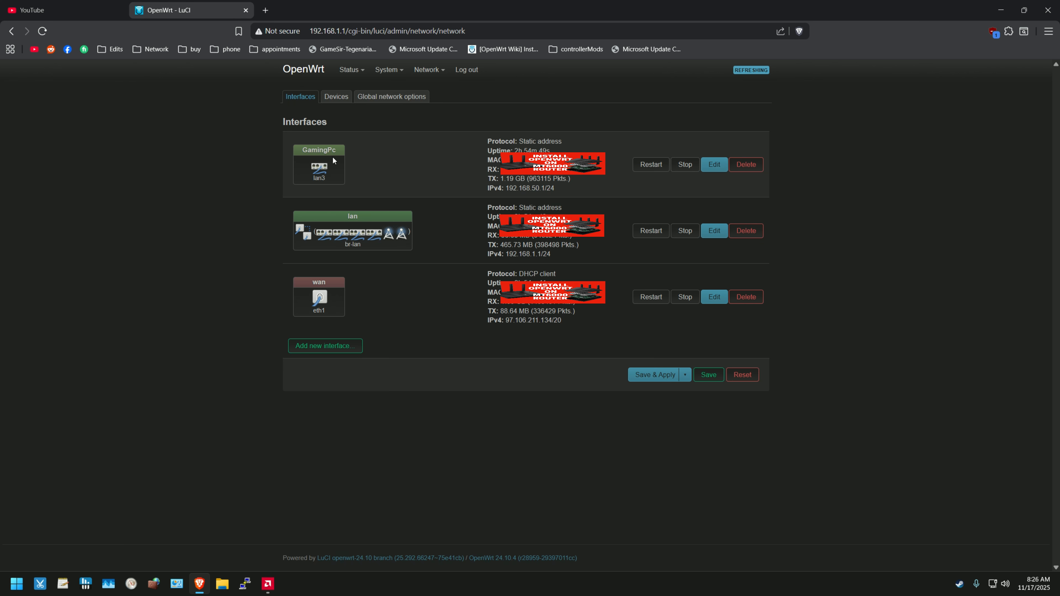
# Step: Examine which switch ports are attached to the br-lan bridge device and dismiss its configuration without changes
pyautogui.click(337, 98)
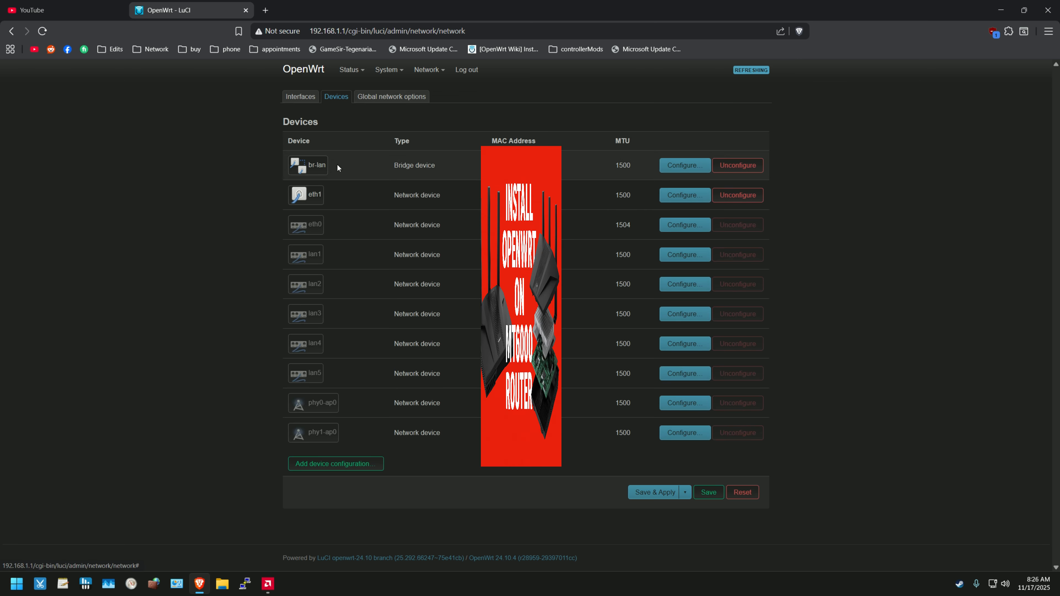
pyautogui.moveTo(315, 170)
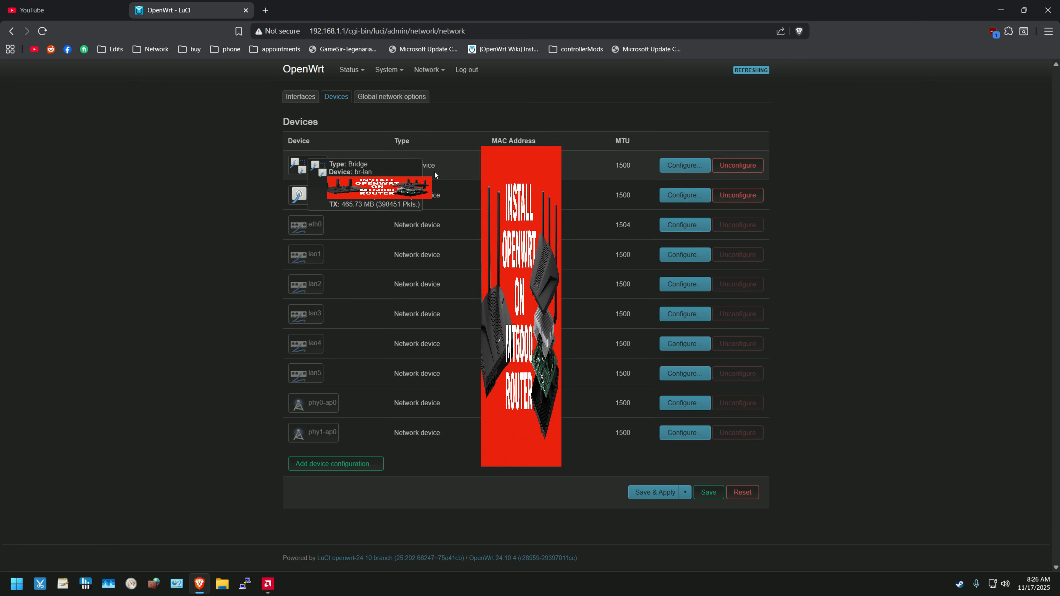
pyautogui.click(700, 167)
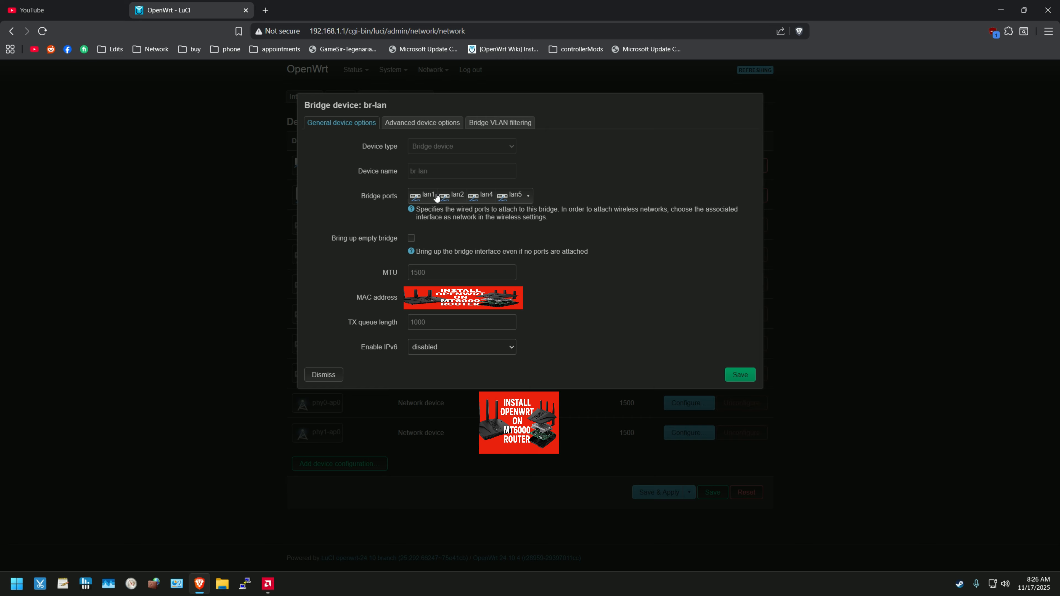
pyautogui.click(528, 200)
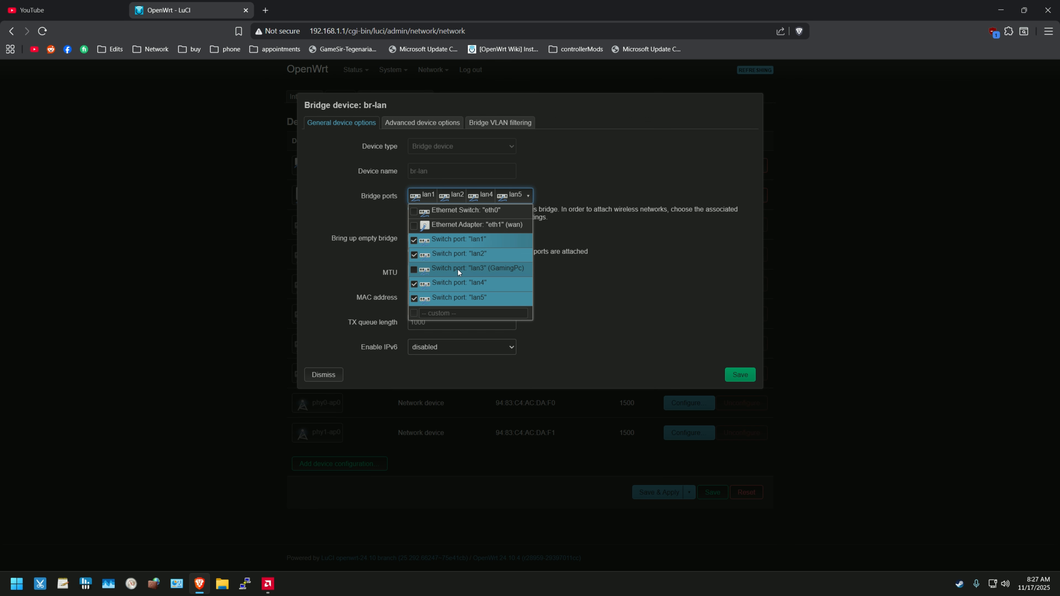
pyautogui.click(323, 374)
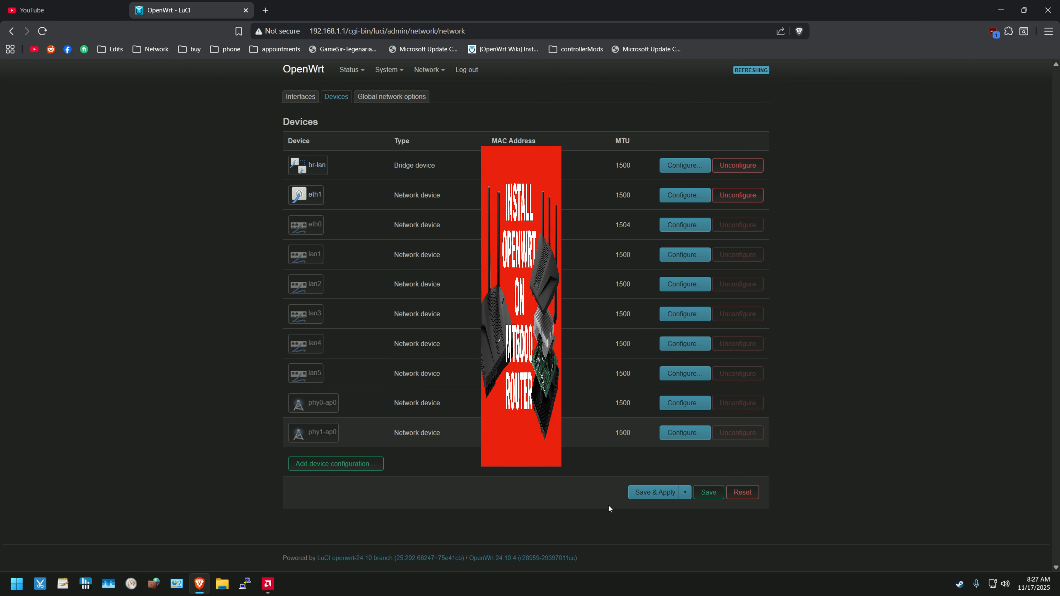
# Step: Examine the GamingPc interface's IPv4 address and its DHCP server setup
pyautogui.click(301, 99)
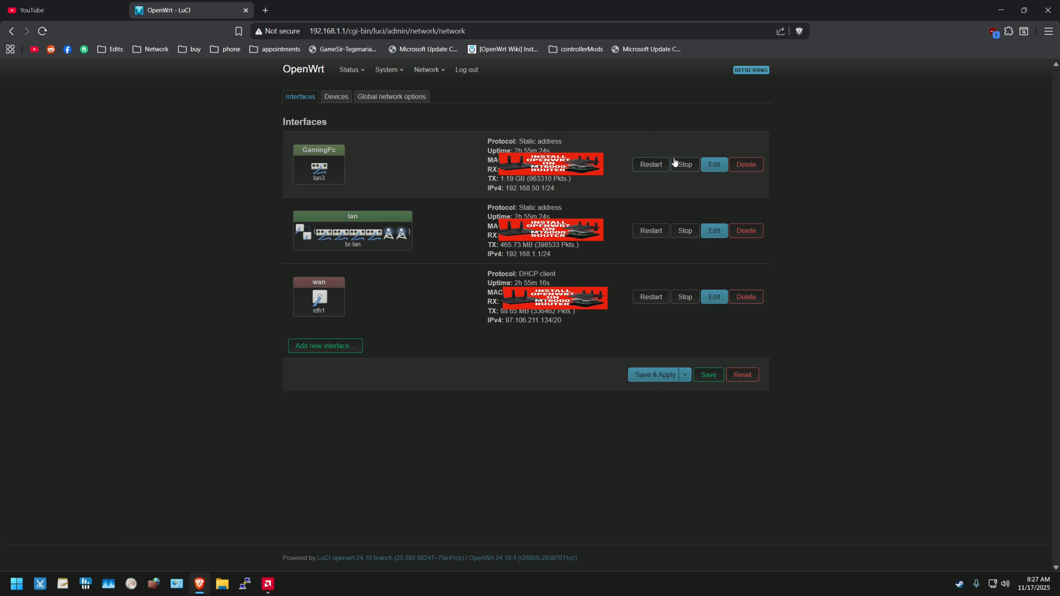
pyautogui.click(712, 167)
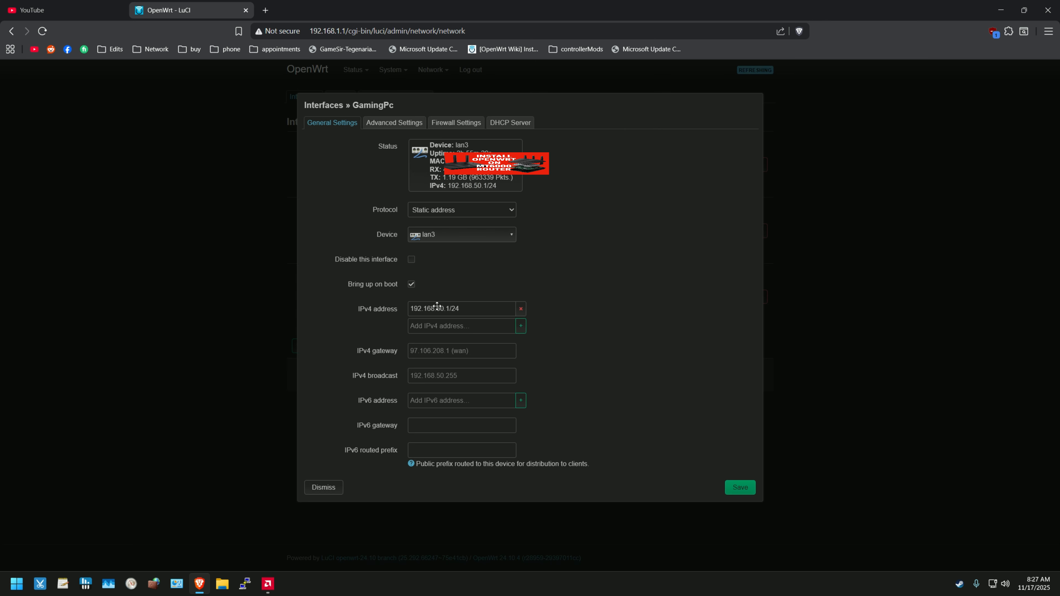
pyautogui.click(448, 311)
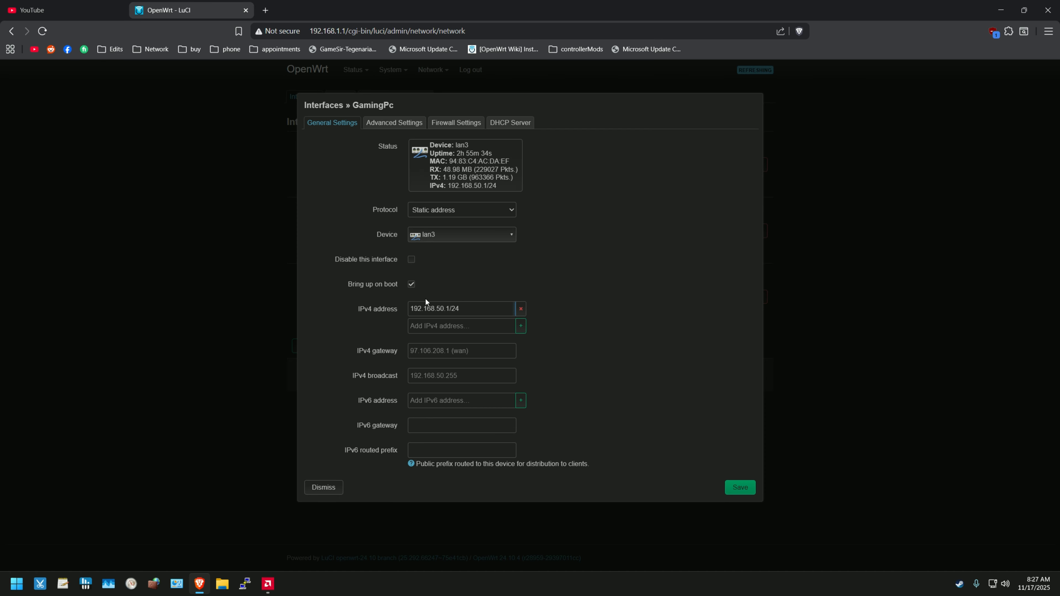
pyautogui.click(499, 122)
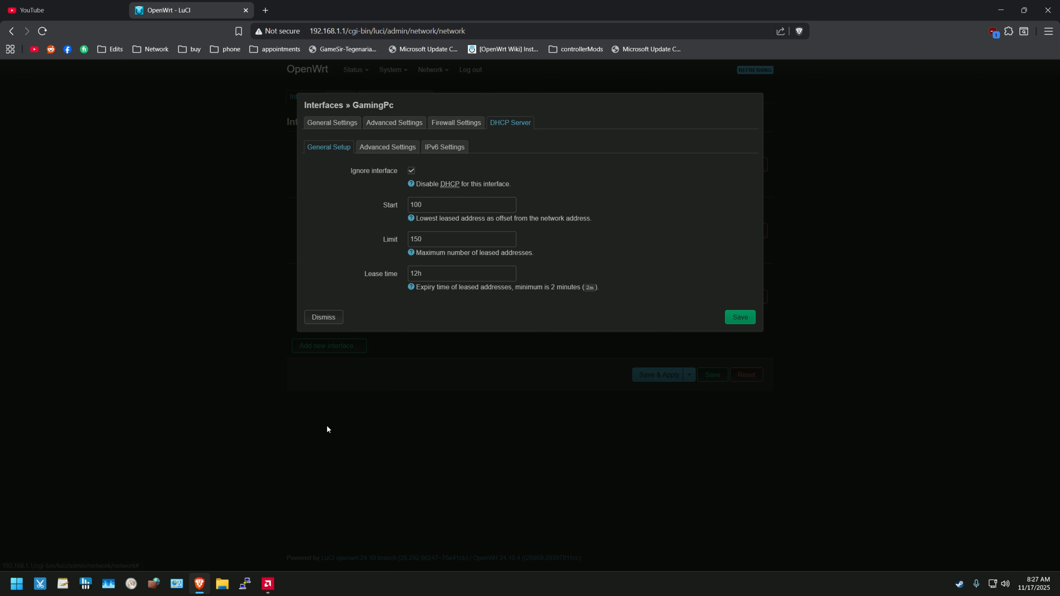
# Step: Switch to Windows Control Panel and open the properties of the Ethernet network connection
pyautogui.click(183, 586)
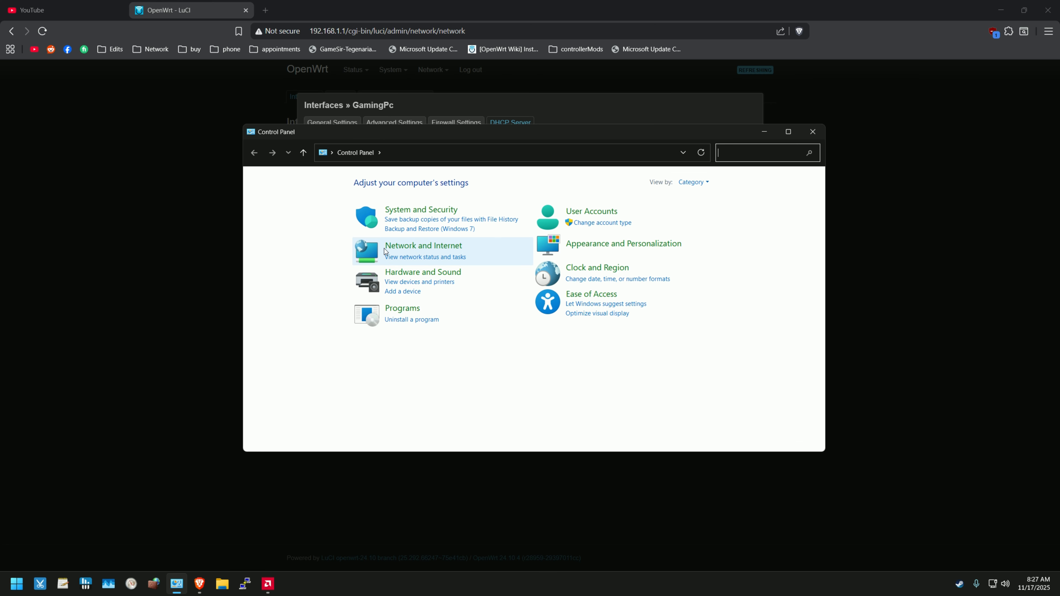
pyautogui.click(413, 247)
pyautogui.click(367, 185)
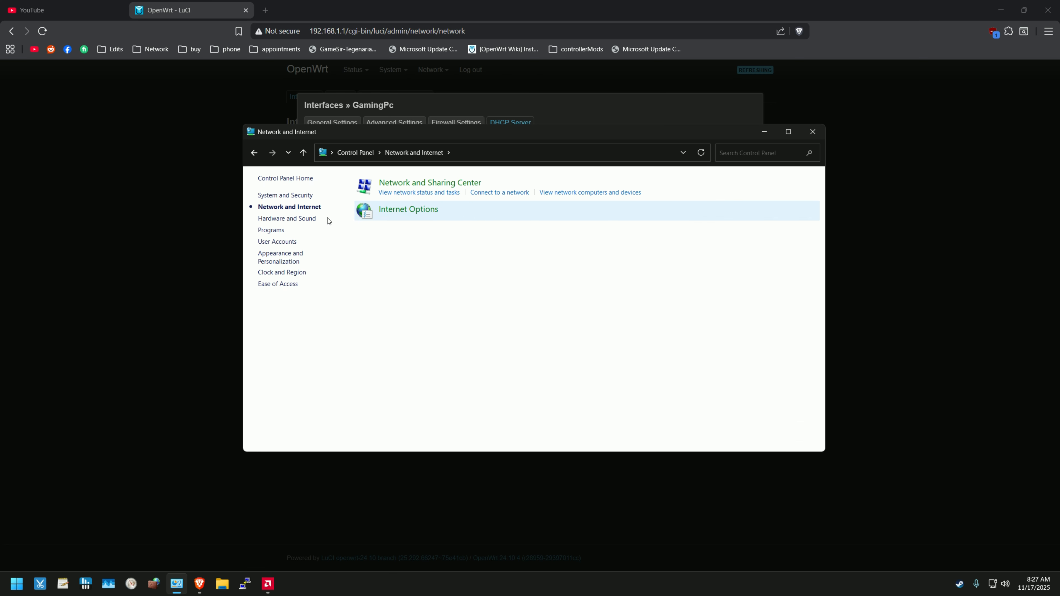
pyautogui.click(291, 198)
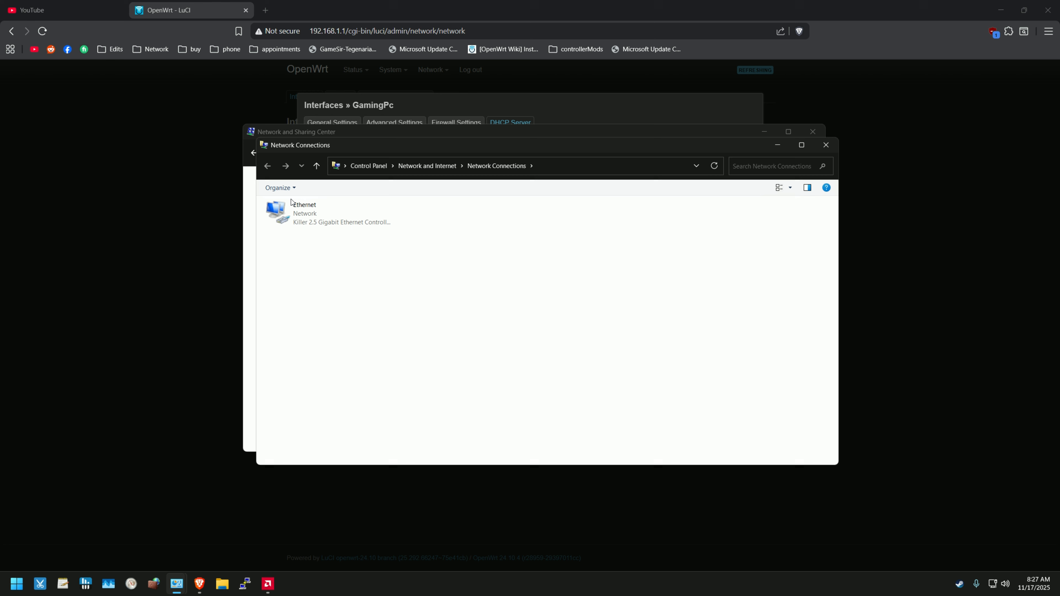
pyautogui.rightClick(294, 217)
pyautogui.click(324, 335)
pyautogui.rightClick(307, 226)
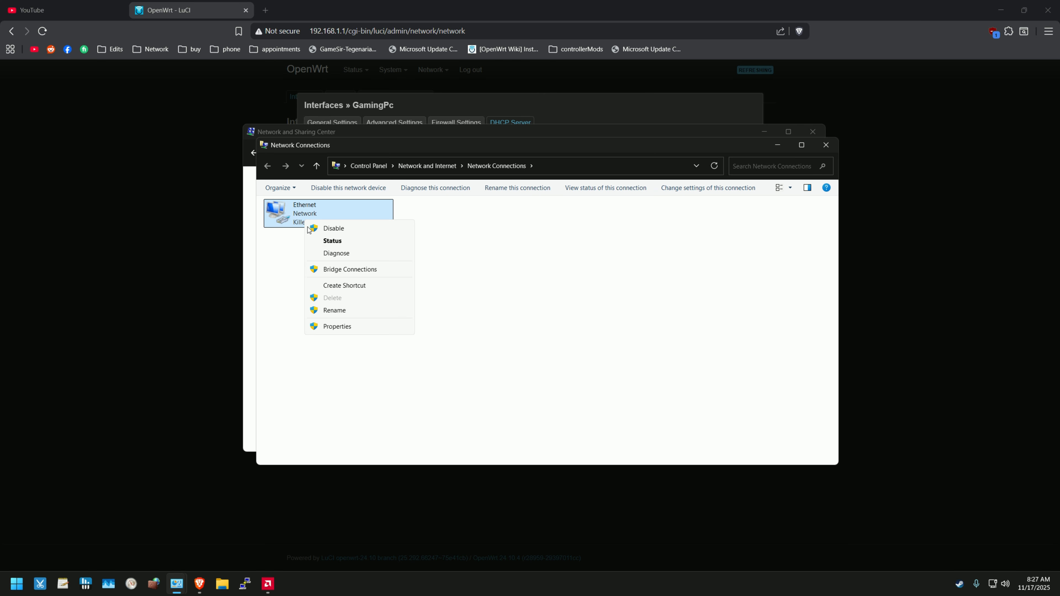
pyautogui.click(326, 328)
# Step: Review the Ethernet connection's static IPv4 address, gateway and DNS settings, and close all the Control Panel windows
pyautogui.click(306, 315)
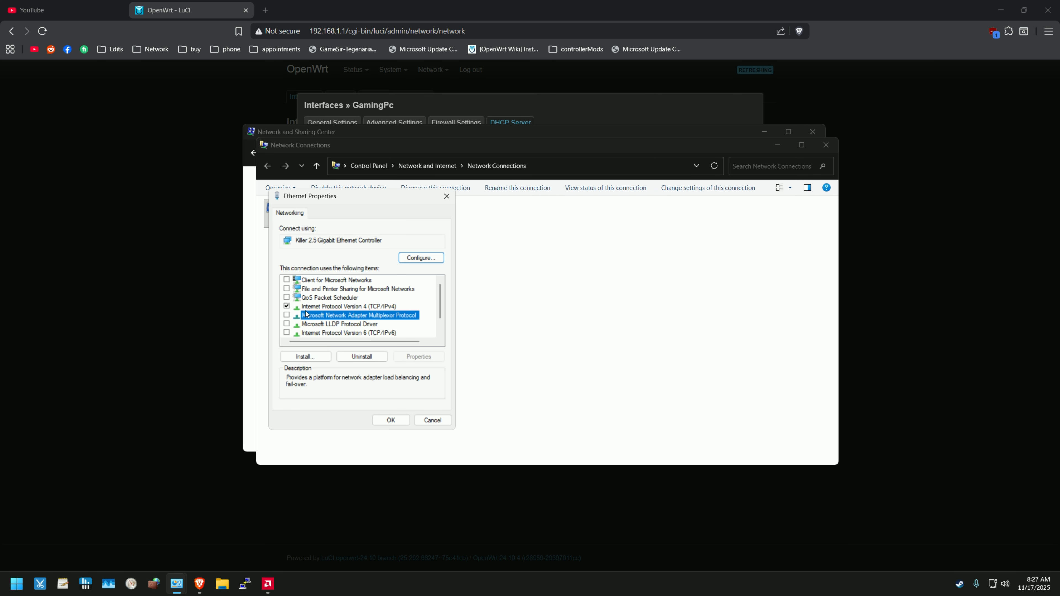
pyautogui.doubleClick(307, 307)
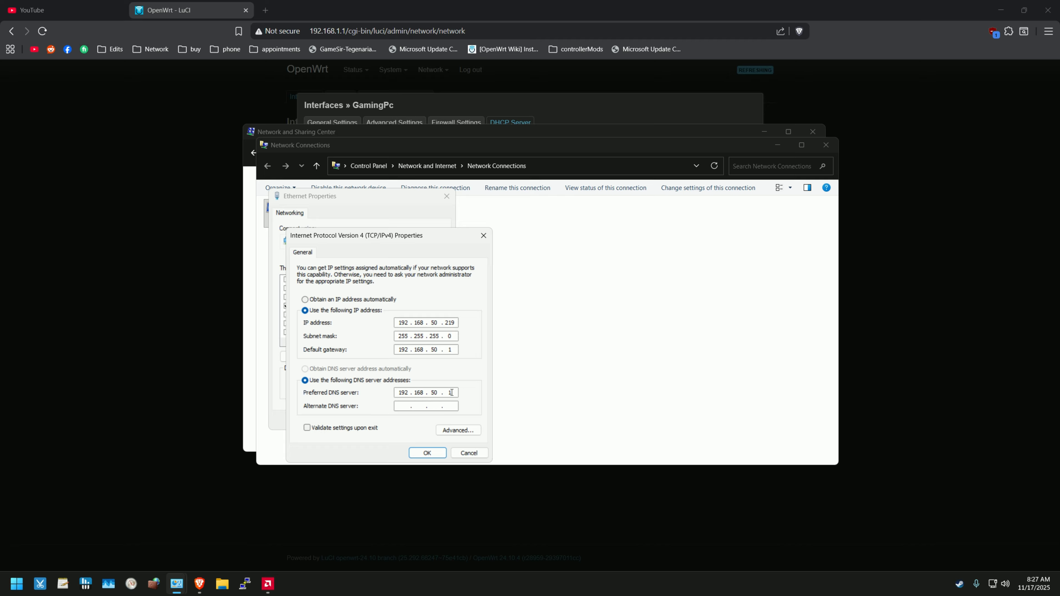
pyautogui.click(427, 453)
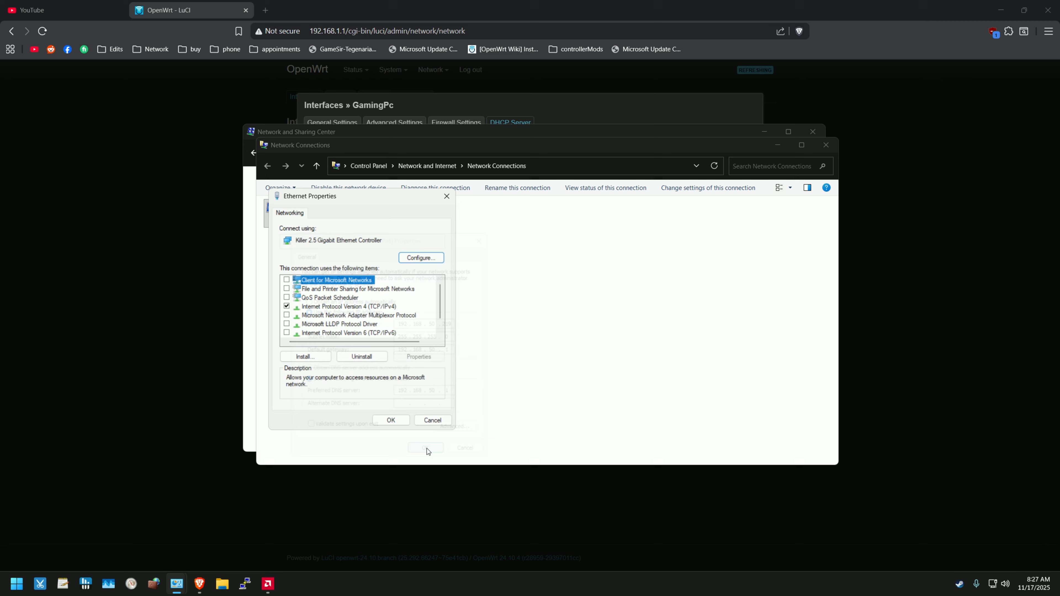
pyautogui.click(391, 424)
pyautogui.click(826, 145)
pyautogui.click(813, 131)
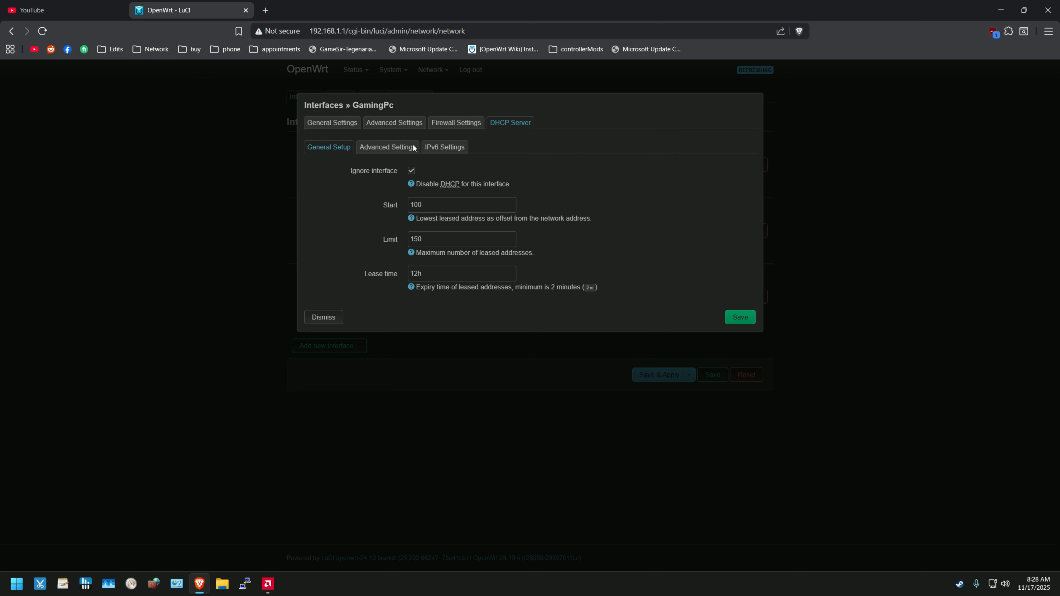
# Step: Review the GamingPc interface's general settings and custom DNS servers, and dismiss the dialog without changes
pyautogui.click(346, 123)
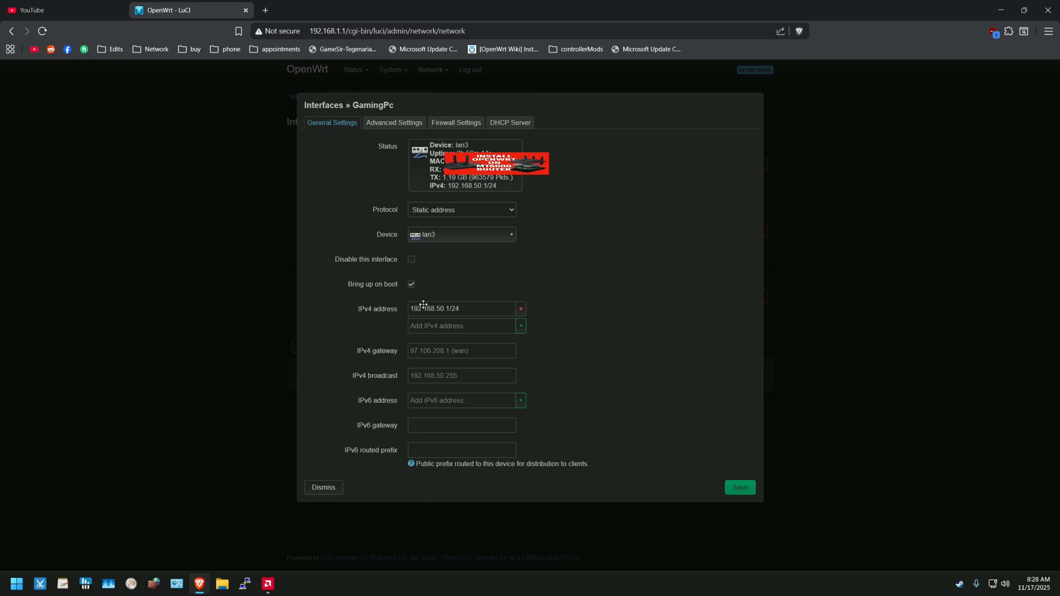
pyautogui.click(395, 123)
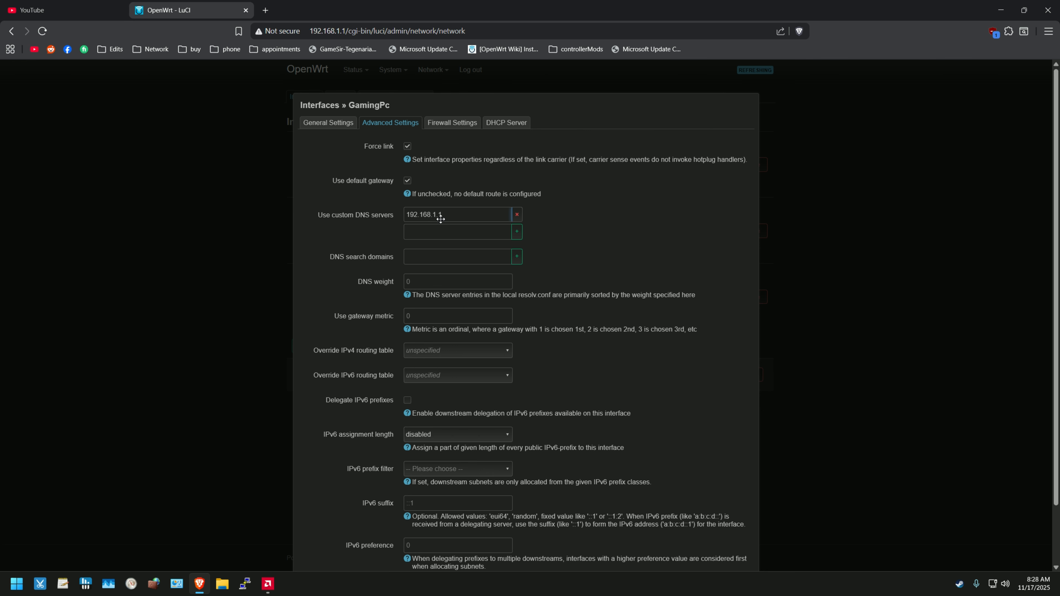
pyautogui.click(339, 126)
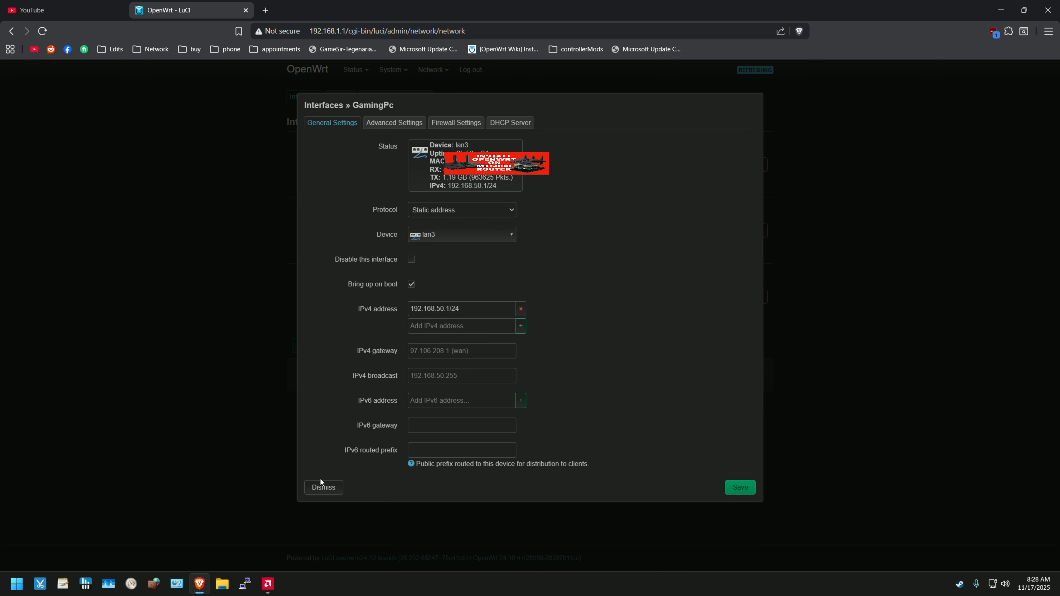
pyautogui.click(322, 487)
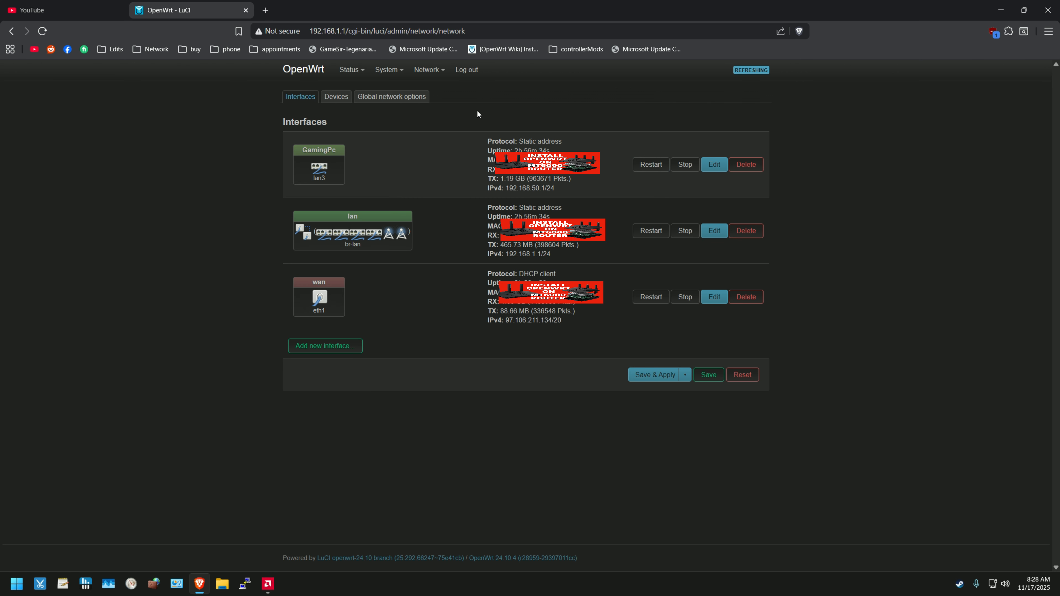
# Step: Examine the firewall-zone choices for the GamingPc interface and dismiss the dialog without changes
pyautogui.click(714, 165)
pyautogui.click(471, 122)
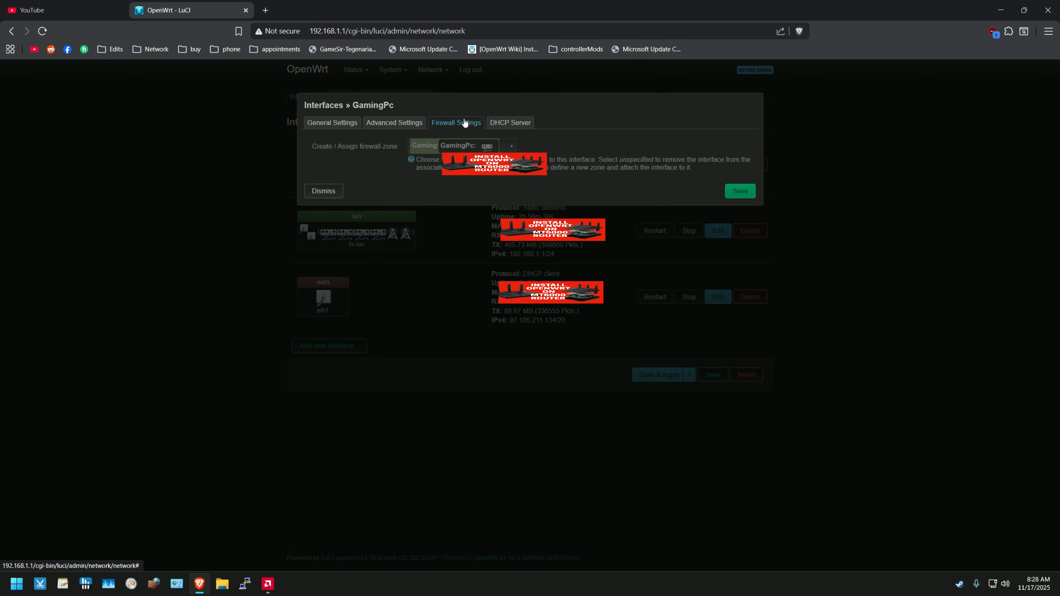
pyautogui.click(503, 150)
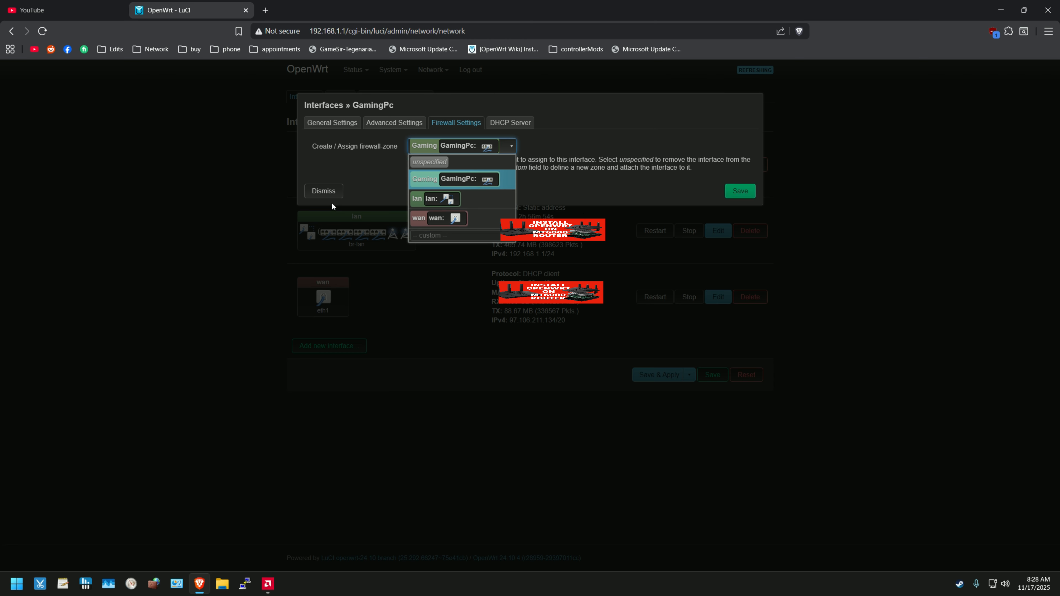
pyautogui.click(329, 196)
# Step: Open the firewall zone settings, review the Gaming zone's policies and forwarding, and dismiss the dialog without changes
pyautogui.moveTo(432, 70)
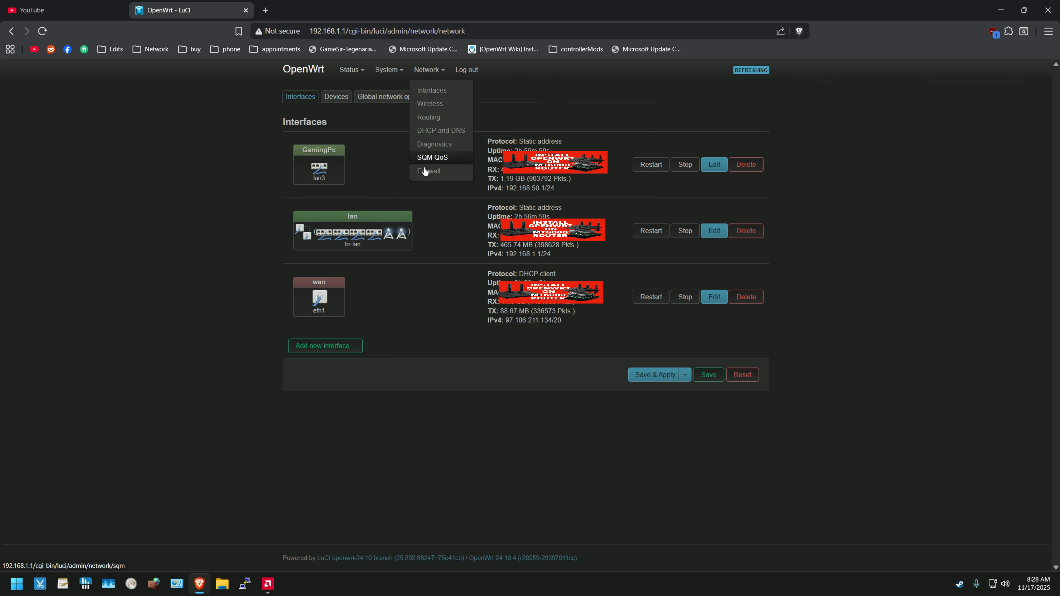
pyautogui.click(425, 174)
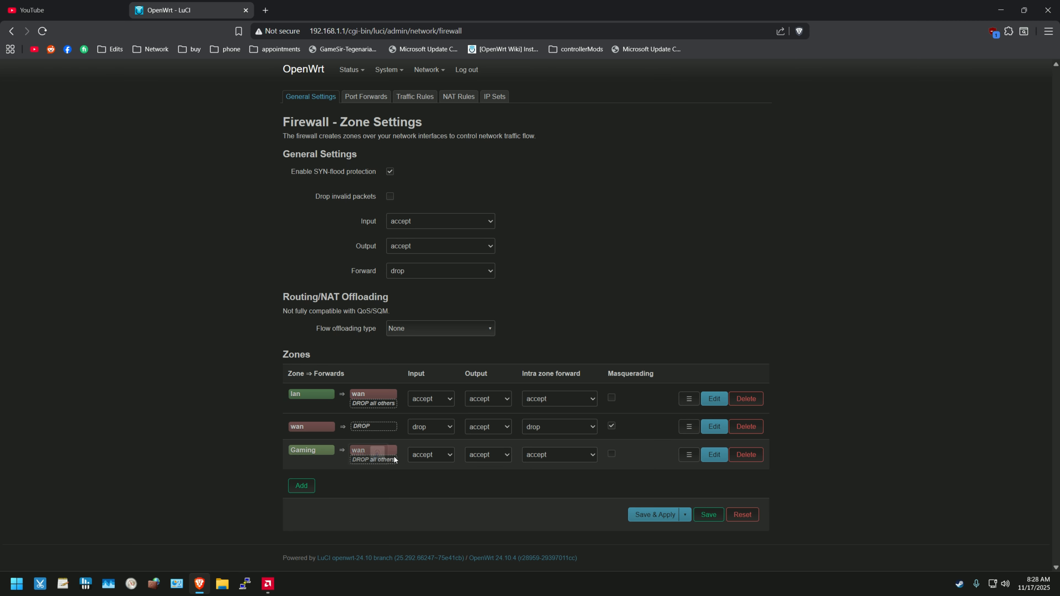
pyautogui.click(712, 458)
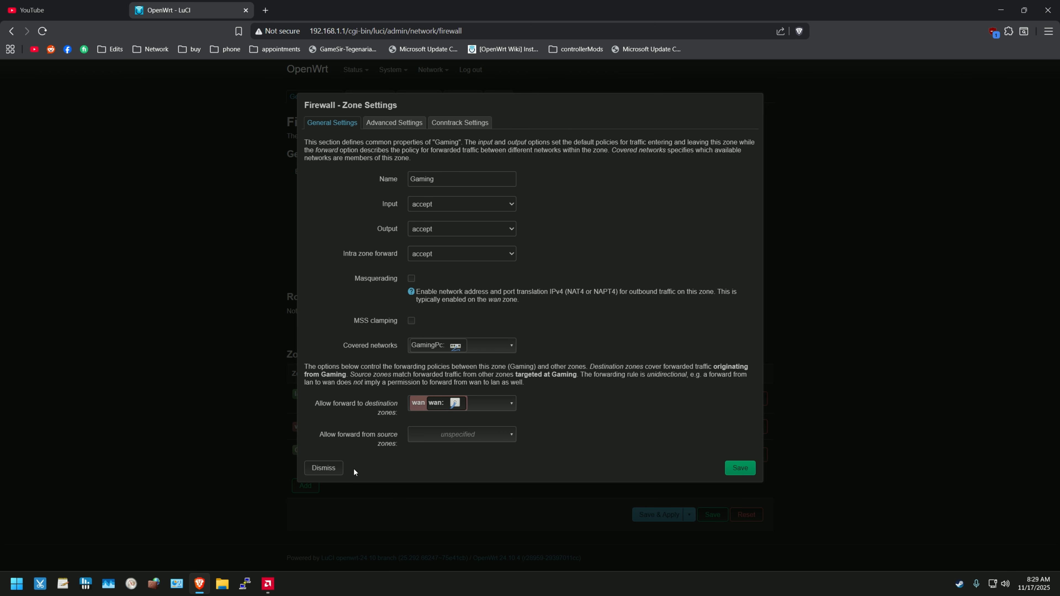
pyautogui.click(324, 468)
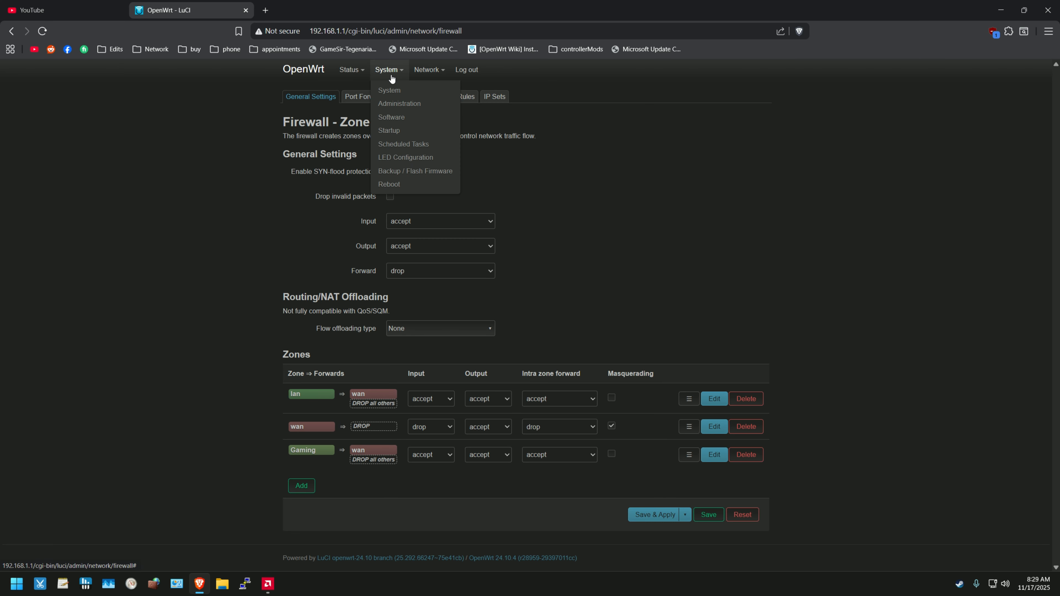
# Step: Open the SQM QoS configuration and review the eth1 instance's basic settings and interface choices without changing them
pyautogui.click(430, 95)
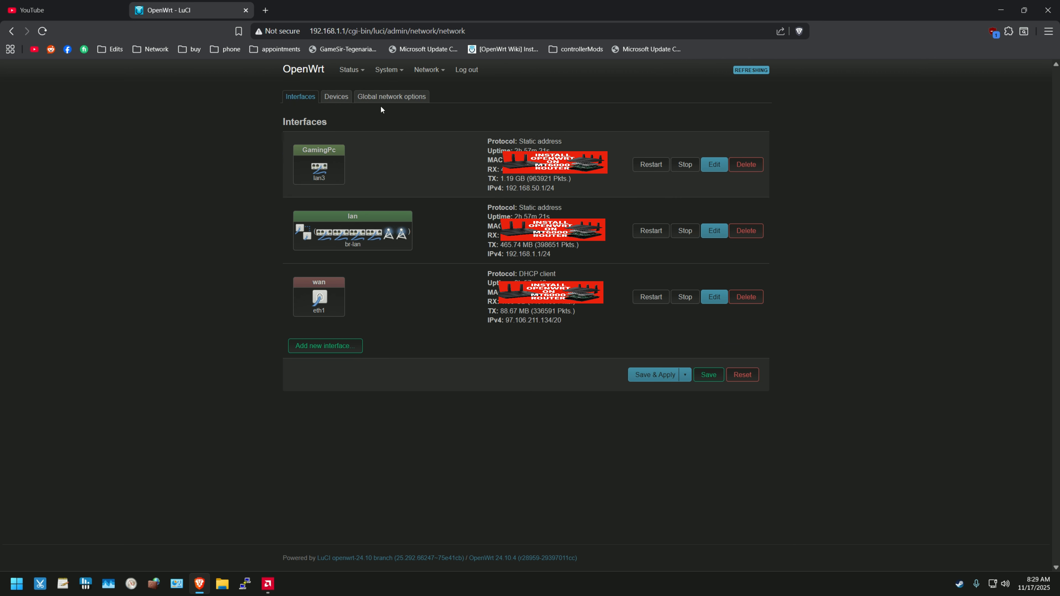
pyautogui.moveTo(429, 70)
pyautogui.click(422, 162)
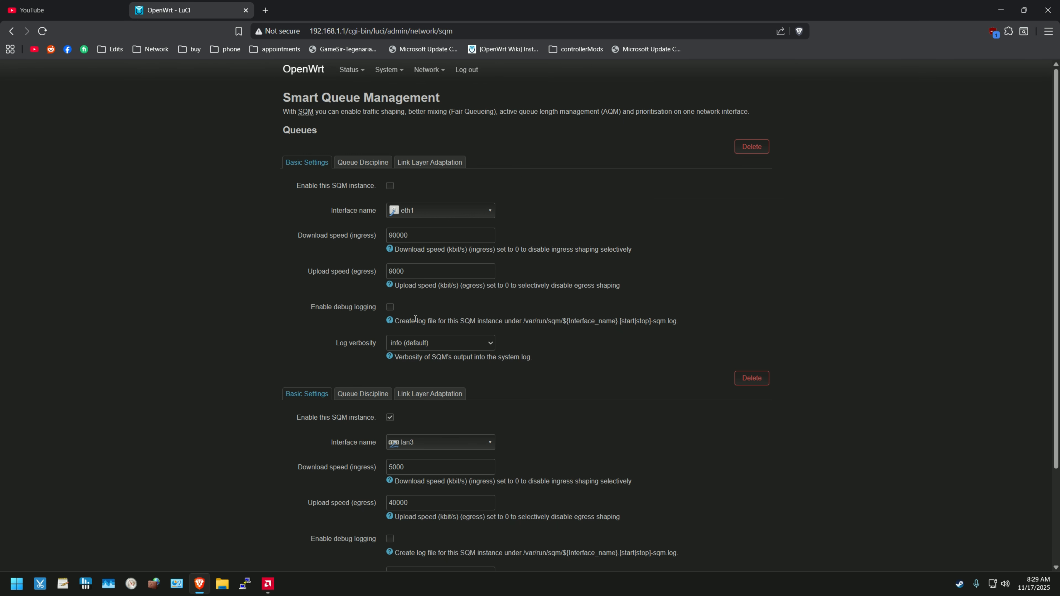
pyautogui.scroll(-8, 342, 272)
pyautogui.scroll(3, 345, 240)
pyautogui.click(439, 212)
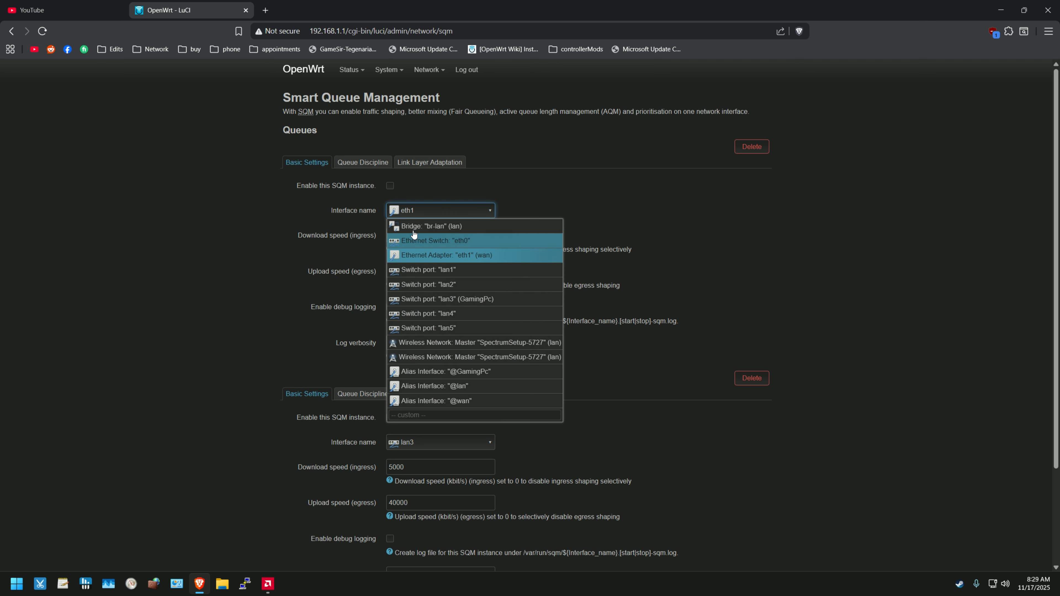
pyautogui.click(357, 220)
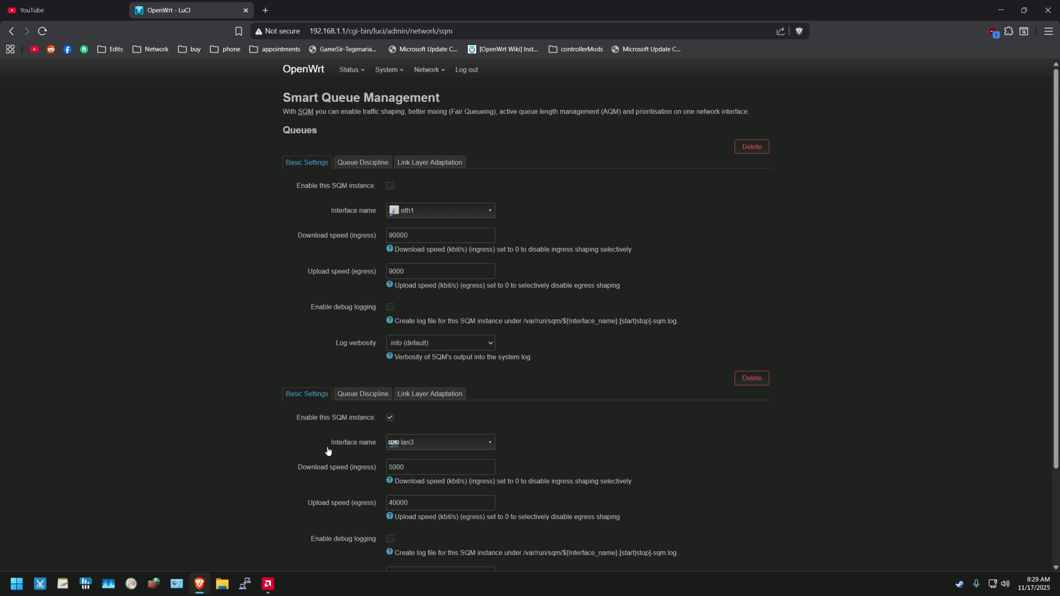
# Step: Review the lan3 SQM instance's interface choices and its download and upload speeds without changing them
pyautogui.scroll(-1, 328, 451)
pyautogui.scroll(-1, 372, 376)
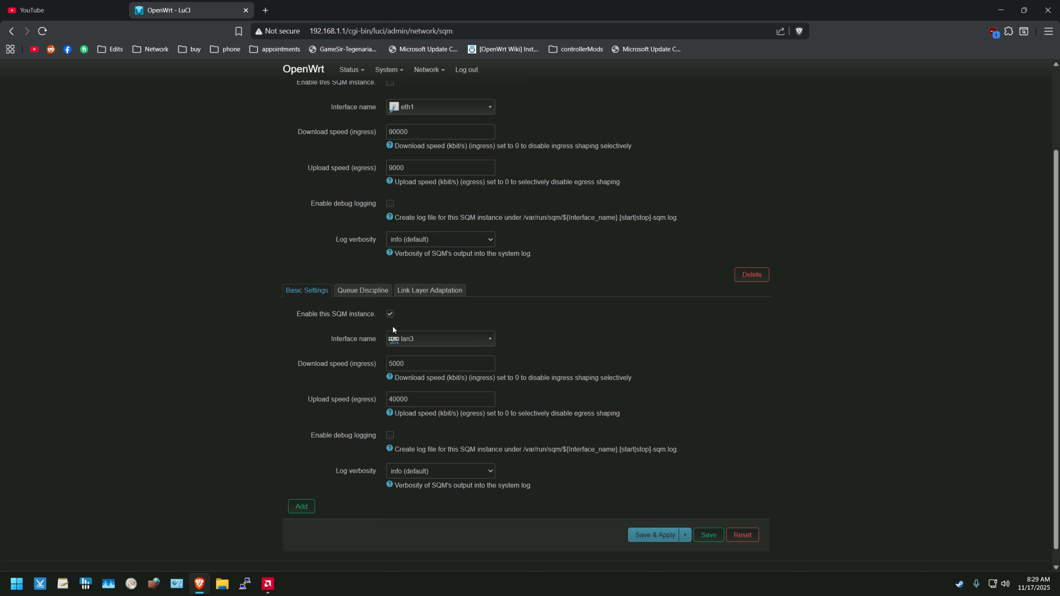
pyautogui.click(429, 347)
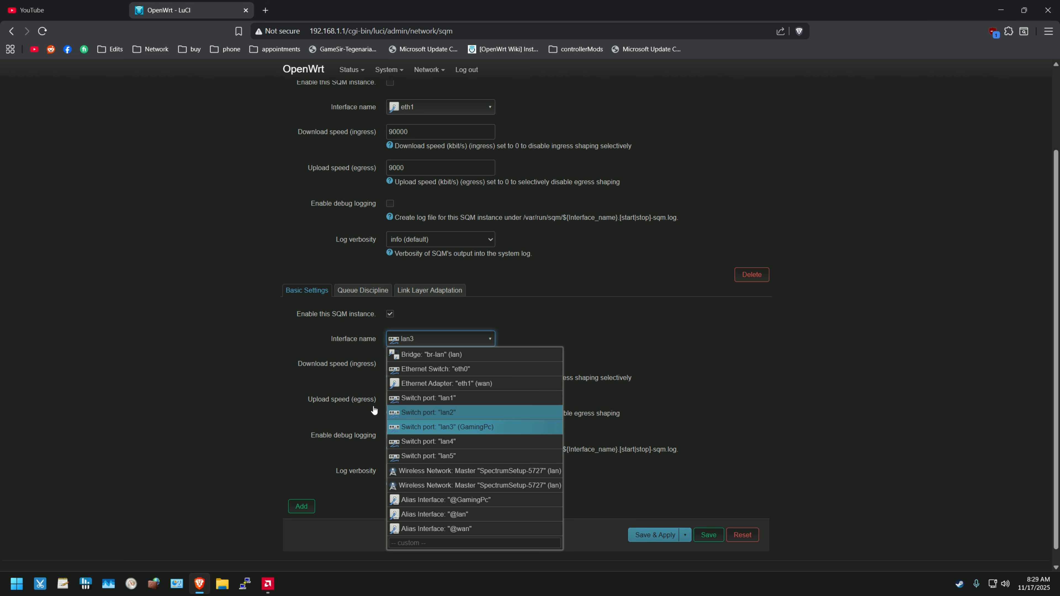
pyautogui.click(292, 372)
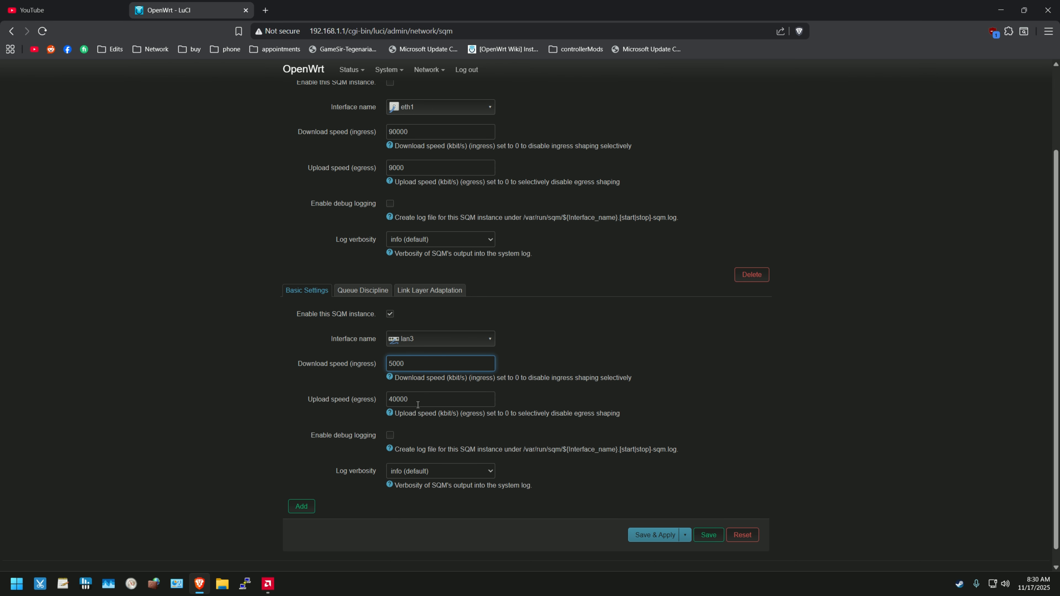
# Step: Review the queue discipline settings of the lan3 SQM instance and those of the eth1 instance
pyautogui.click(375, 293)
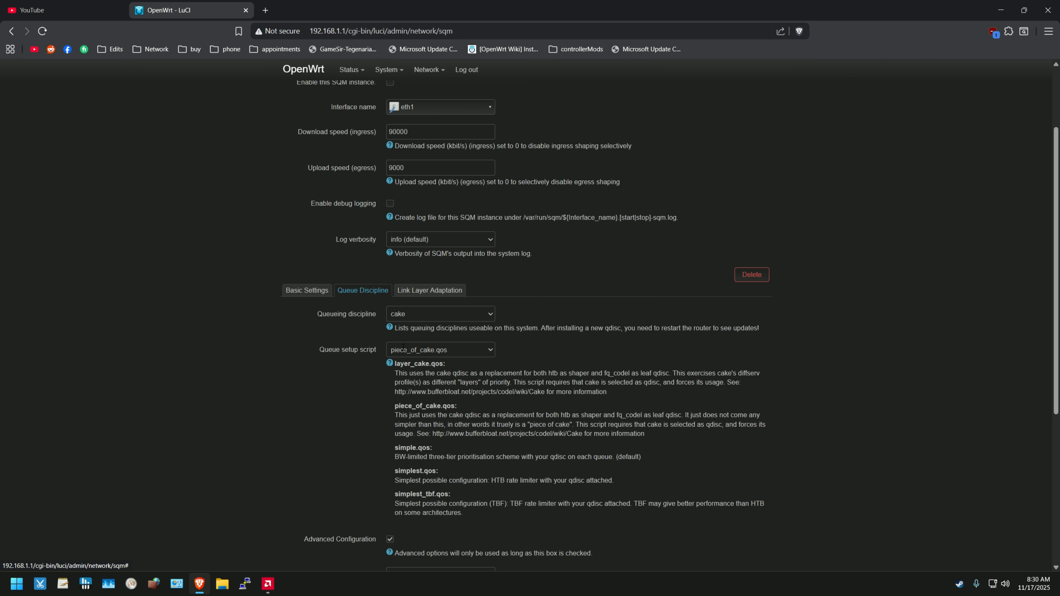
pyautogui.scroll(-3, 395, 415)
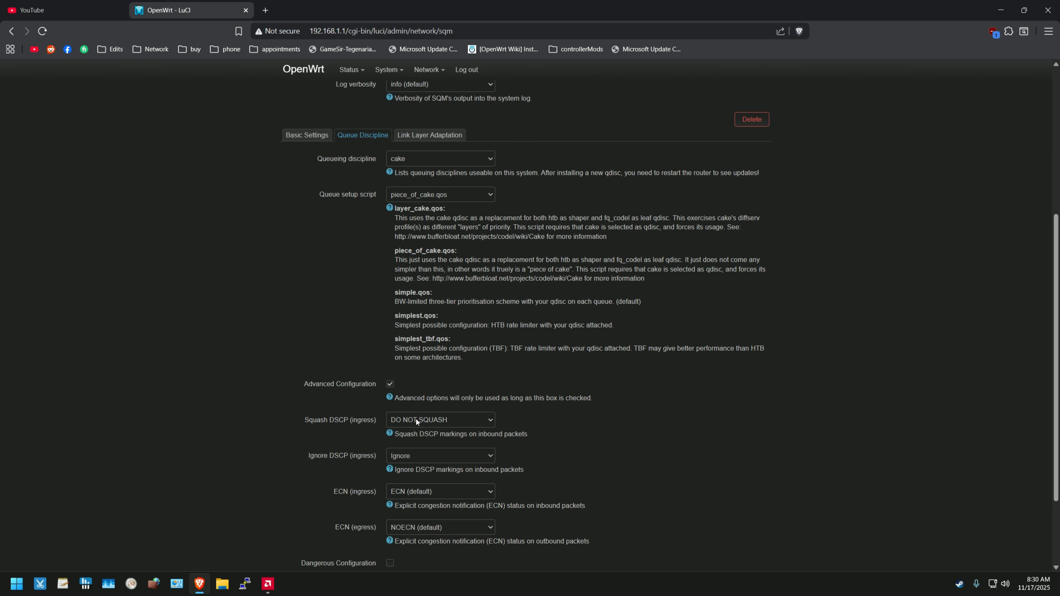
pyautogui.scroll(4, 382, 395)
pyautogui.click(308, 342)
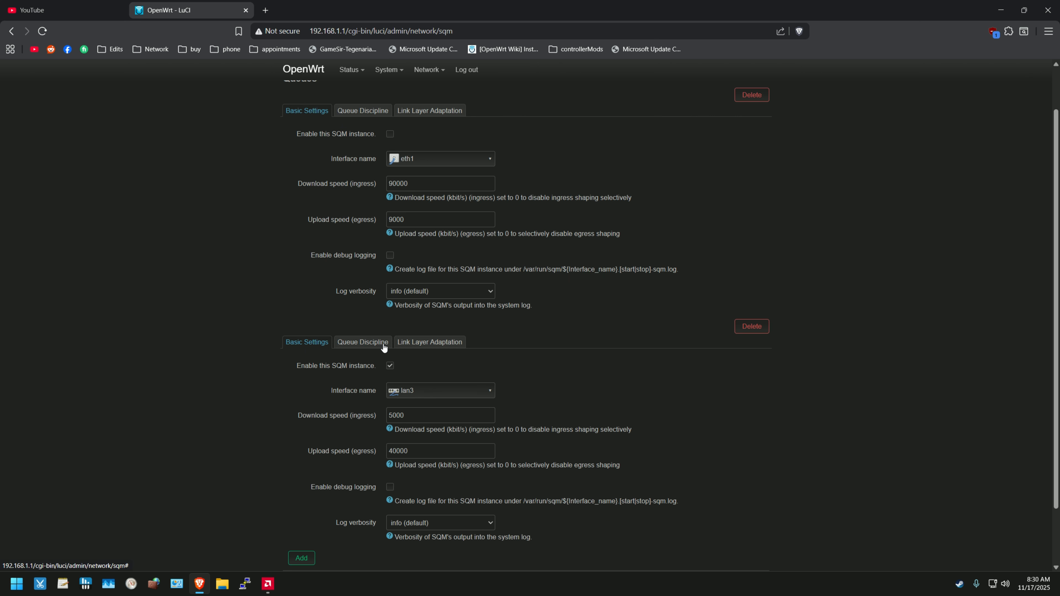
pyautogui.scroll(1, 378, 416)
pyautogui.click(363, 162)
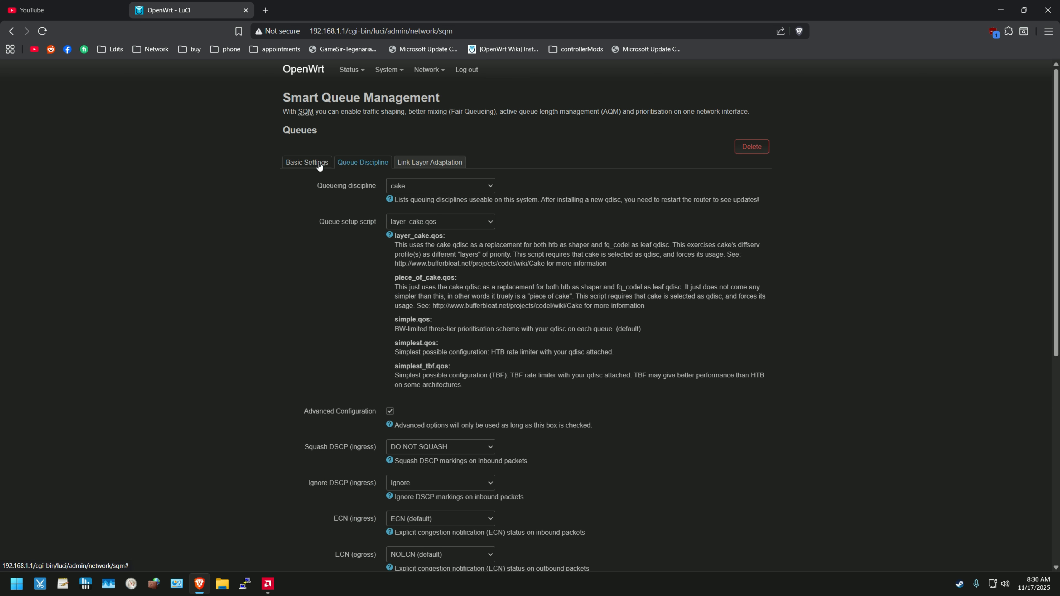
# Step: Open the firewall traffic rules, review the Apex_DSCP_TCP_1024_1124 rule's settings, and dismiss the dialog without changes
pyautogui.moveTo(427, 71)
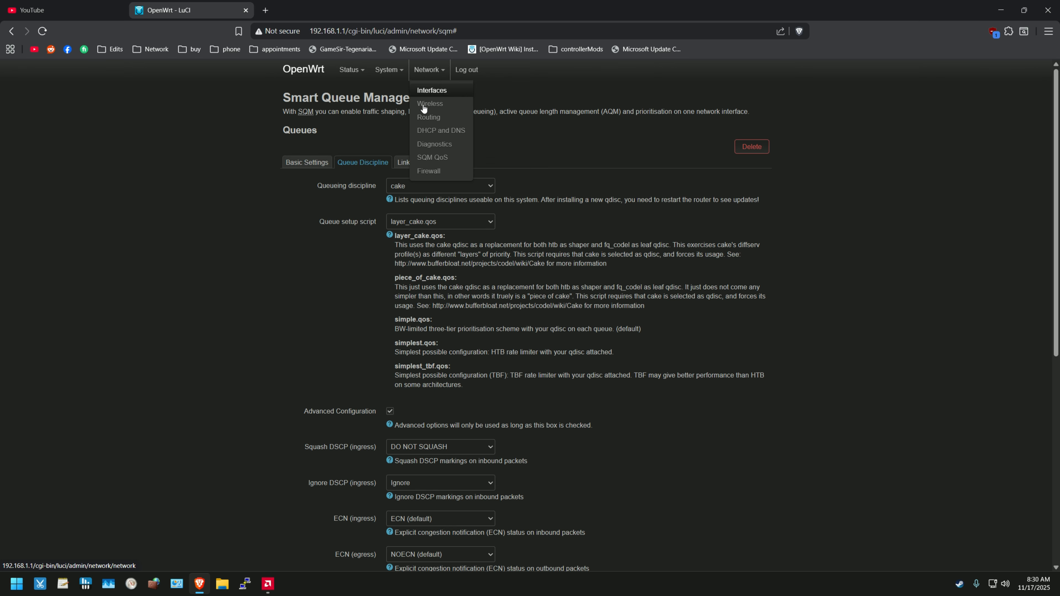
pyautogui.click(426, 72)
pyautogui.moveTo(426, 75)
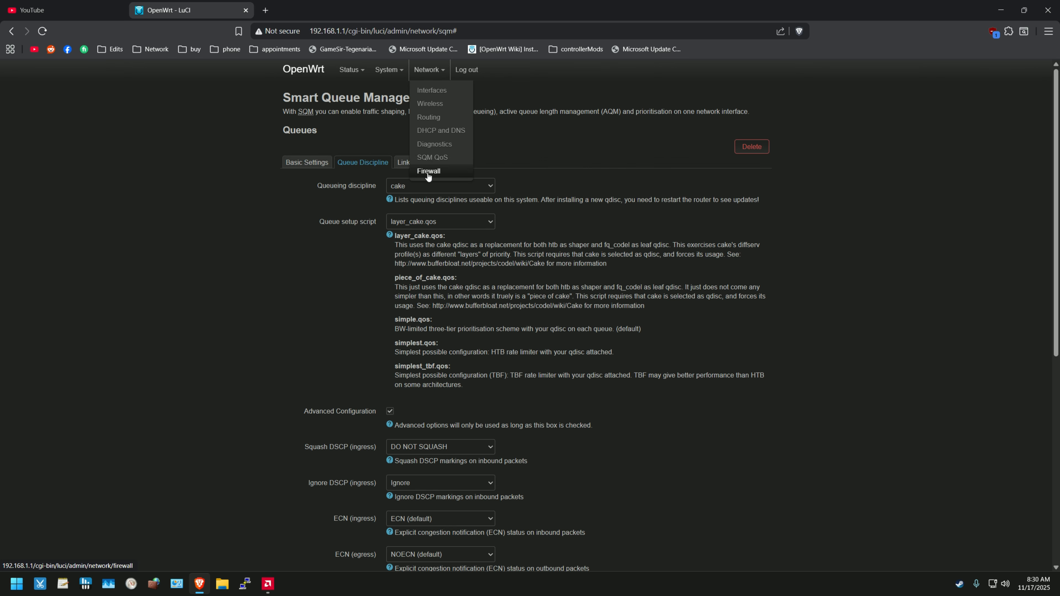
pyautogui.click(428, 166)
pyautogui.click(423, 96)
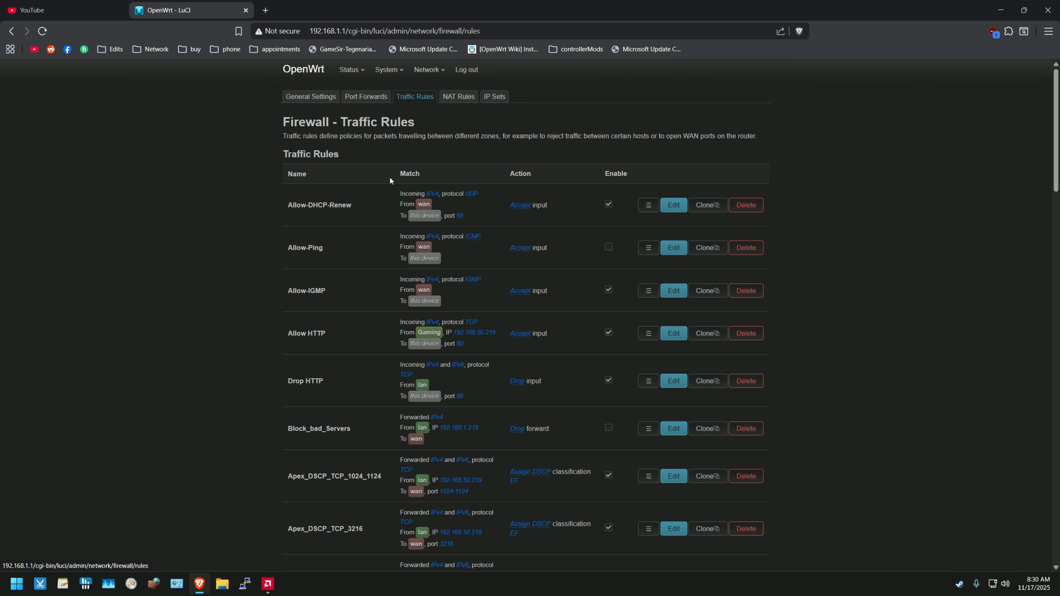
pyautogui.scroll(-3, 390, 312)
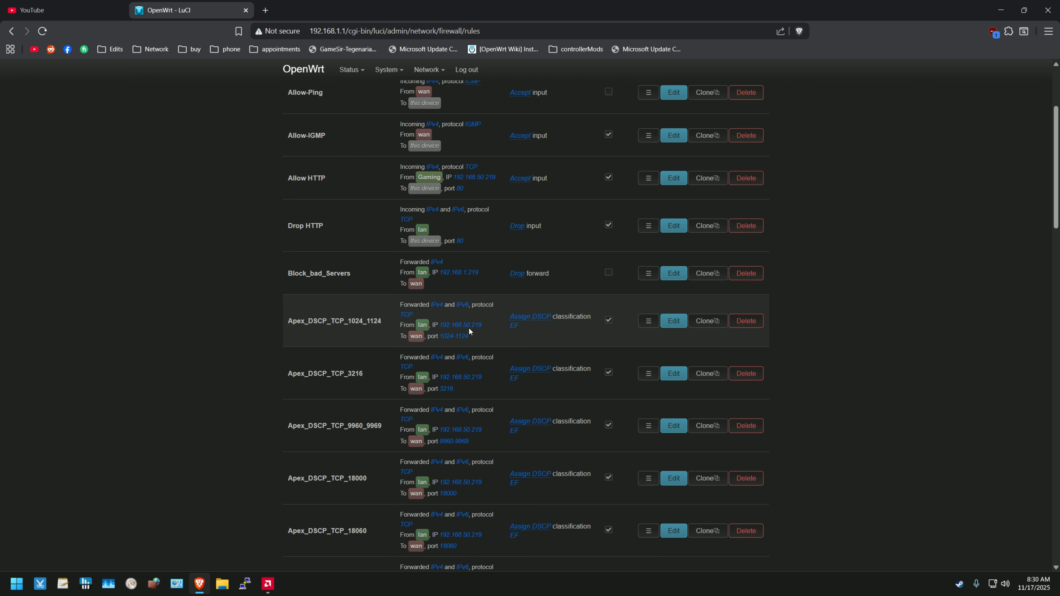
pyautogui.click(673, 322)
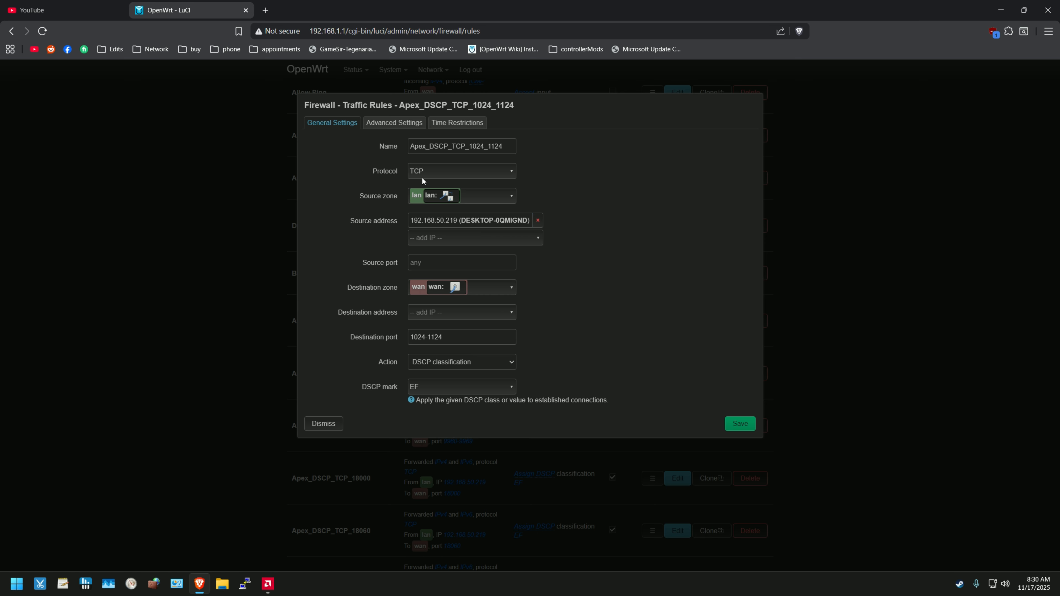
pyautogui.click(330, 423)
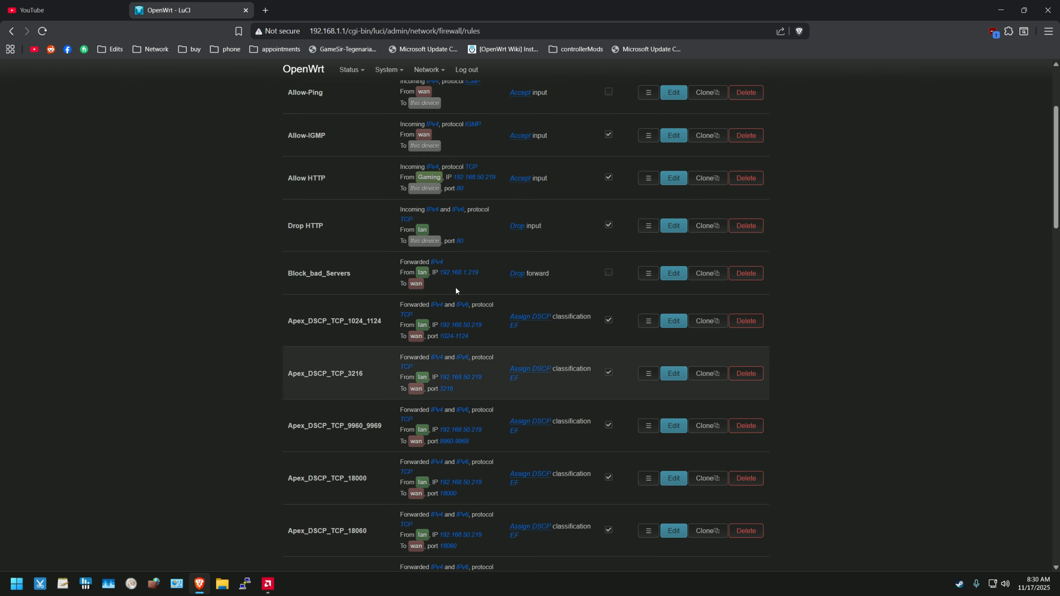
# Step: Minimize the browser, open ALL3GAMES-PORTS from the desktop's New folder in Notepad++, and close the folder window
pyautogui.click(1001, 10)
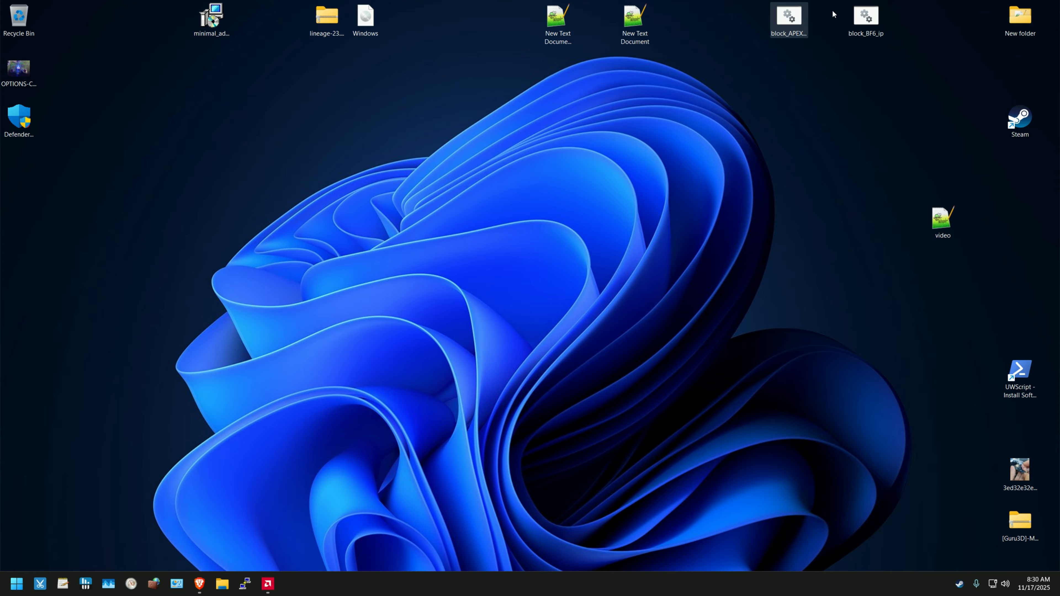
pyautogui.doubleClick(1020, 22)
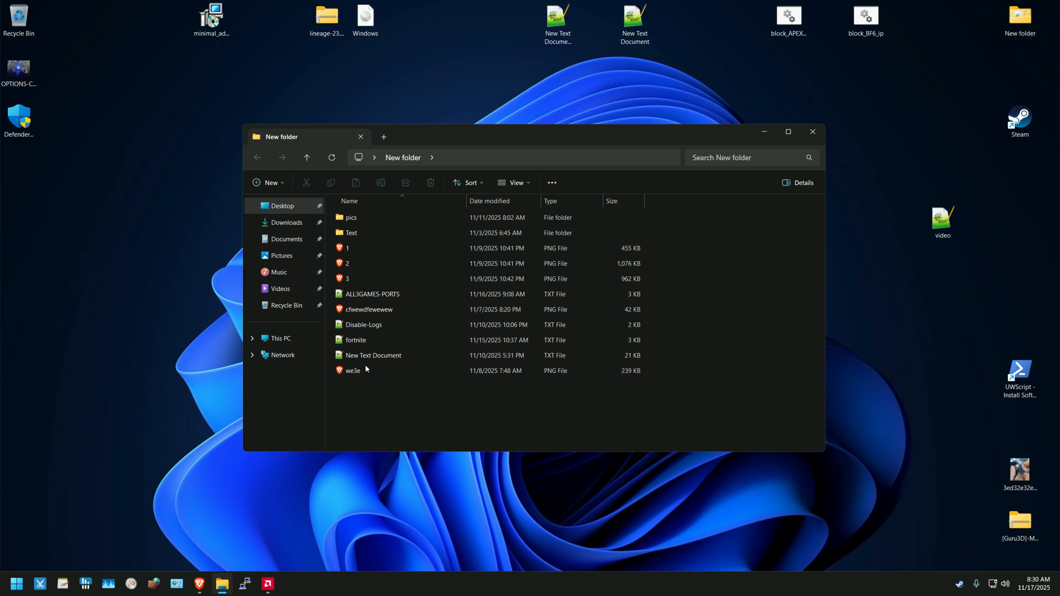
pyautogui.doubleClick(370, 295)
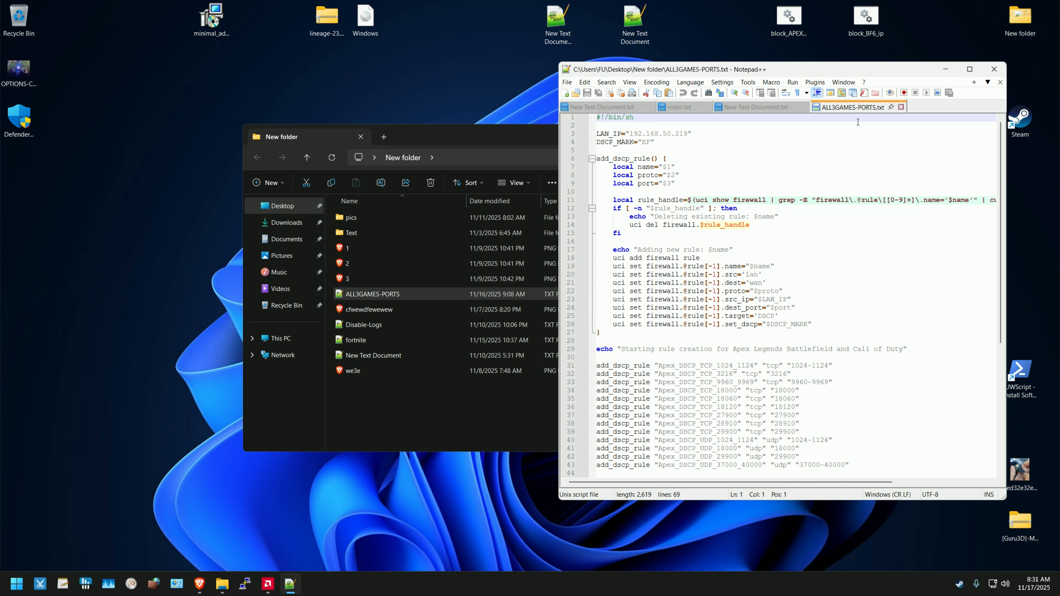
pyautogui.click(511, 142)
pyautogui.click(815, 131)
# Step: Switch back to the browser, review the DSCP traffic rules, and return to the network interfaces overview
pyautogui.click(200, 584)
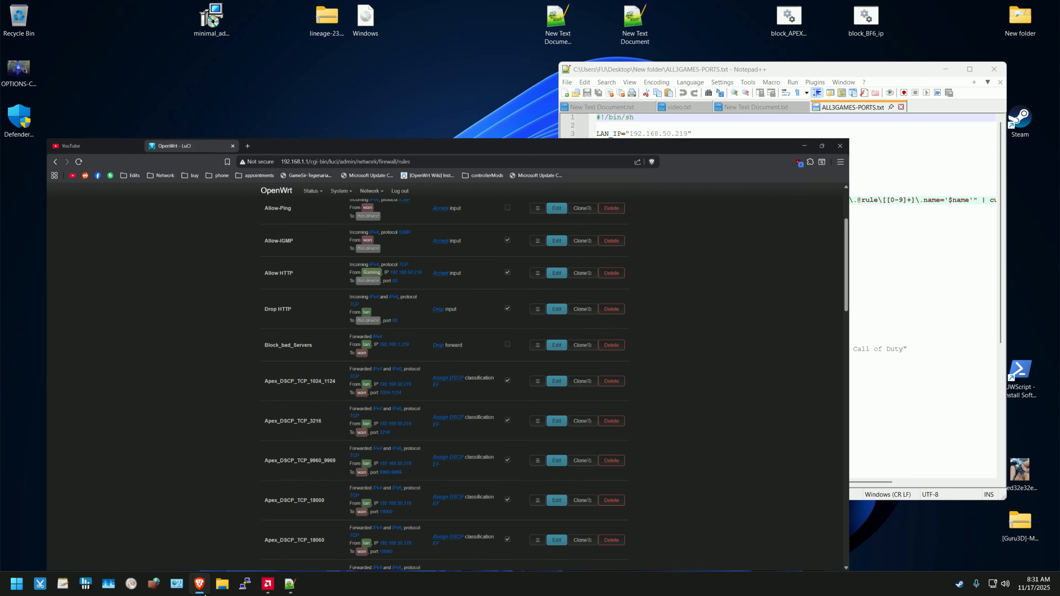
pyautogui.scroll(-3, 480, 391)
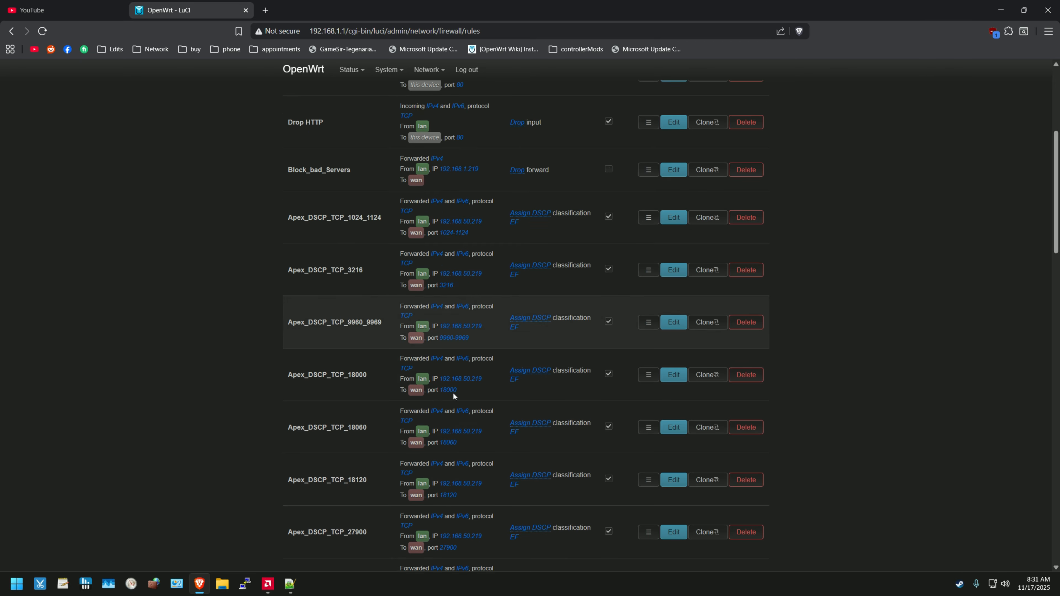
pyautogui.scroll(5, 444, 376)
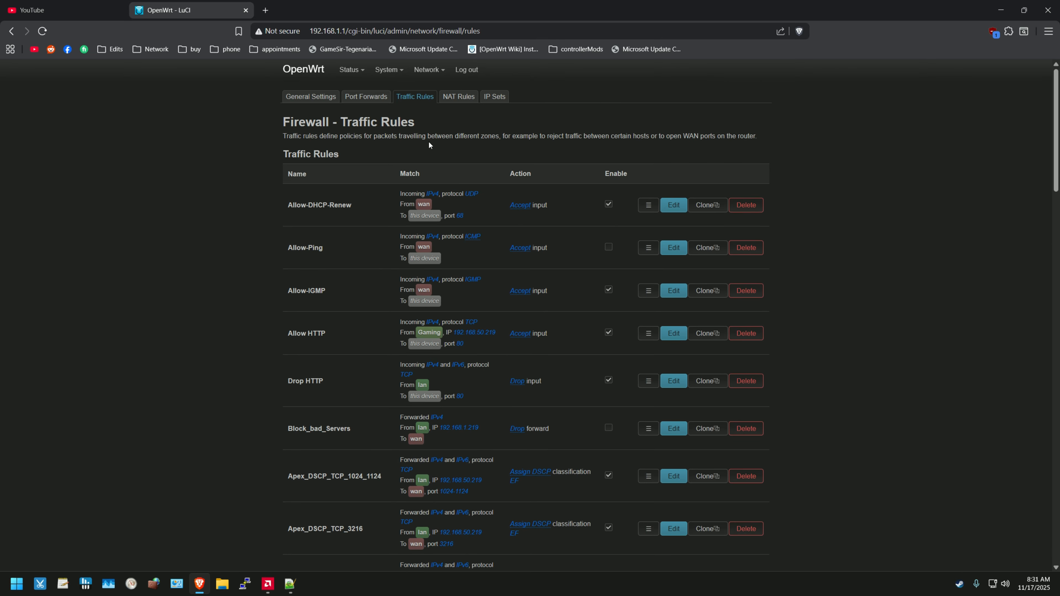
pyautogui.moveTo(429, 70)
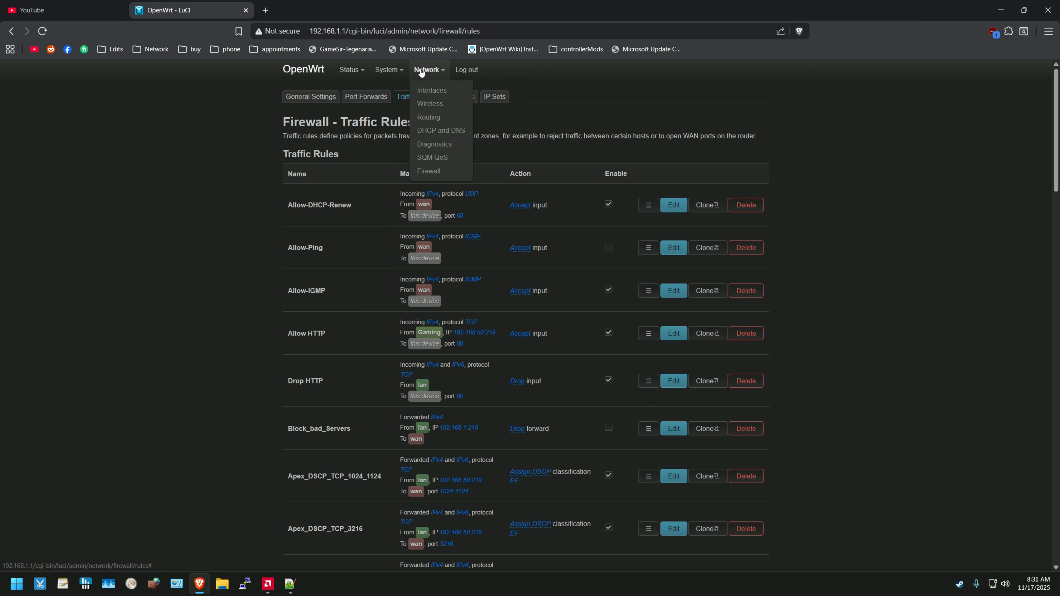
pyautogui.click(445, 90)
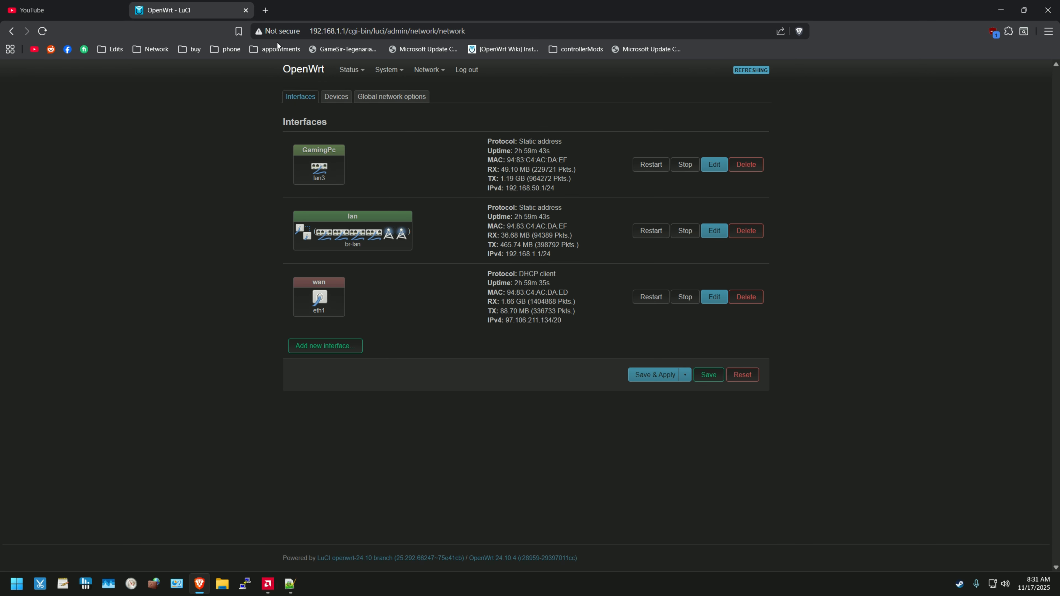
# Step: Search for "bufferbloat" in a new browser tab and open Waveform's Bufferbloat and Internet Speed Test
pyautogui.click(265, 10)
pyautogui.write('b')
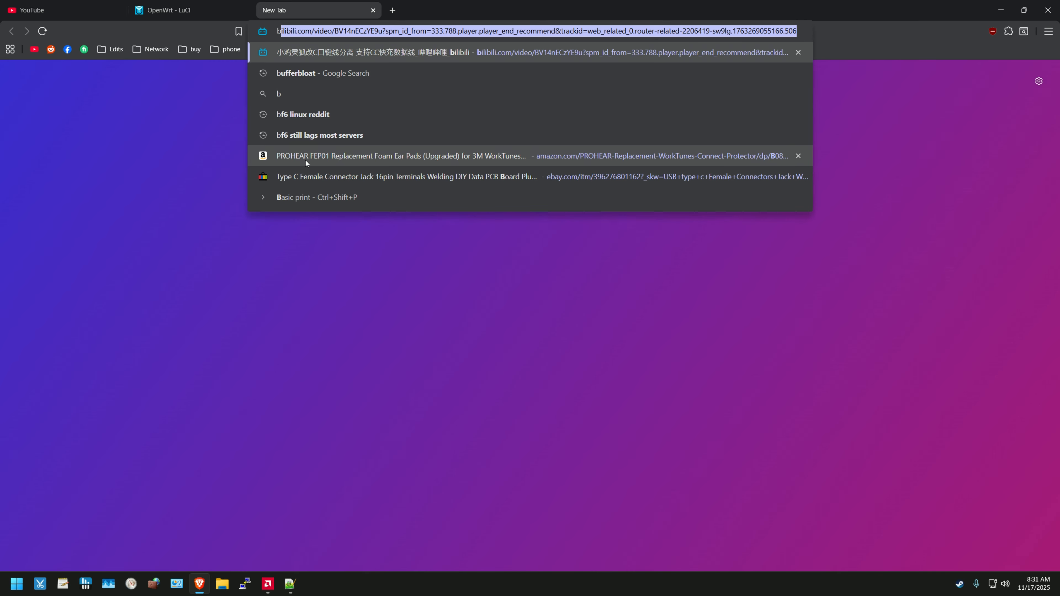
pyautogui.write('ufferbloat')
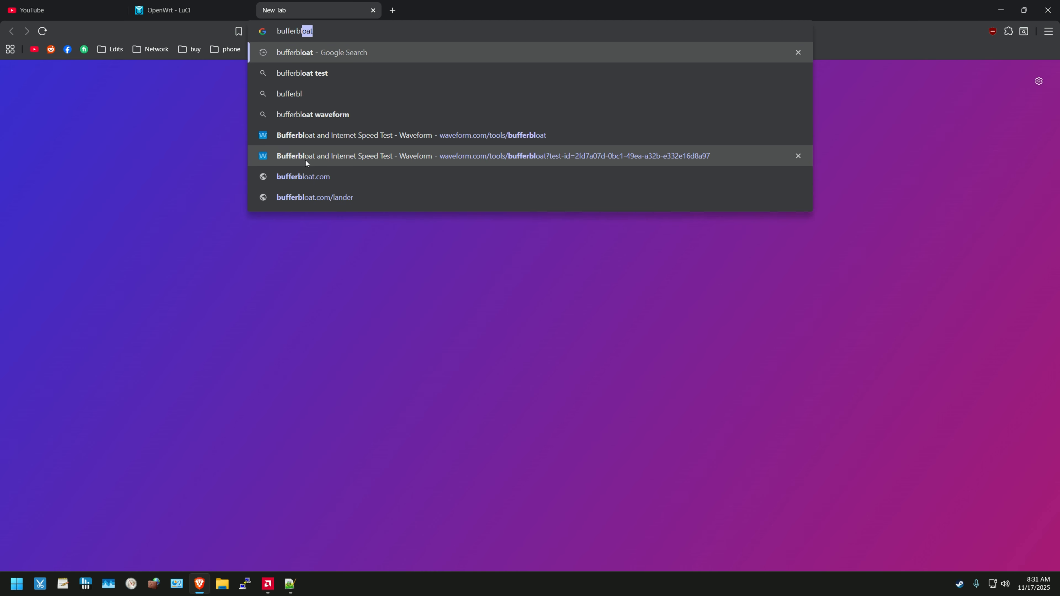
pyautogui.press('Return')
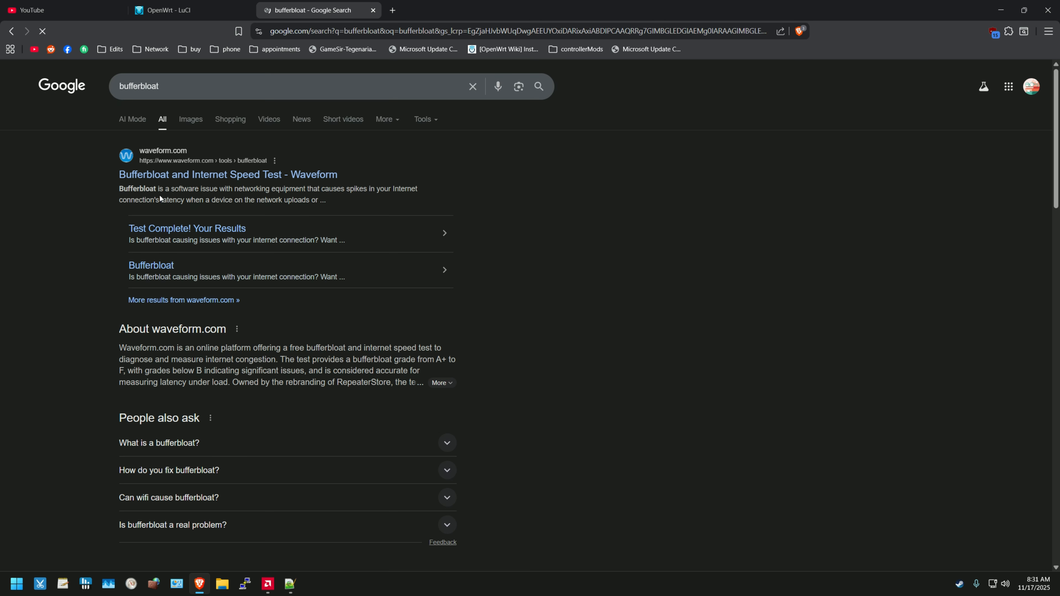
pyautogui.click(307, 175)
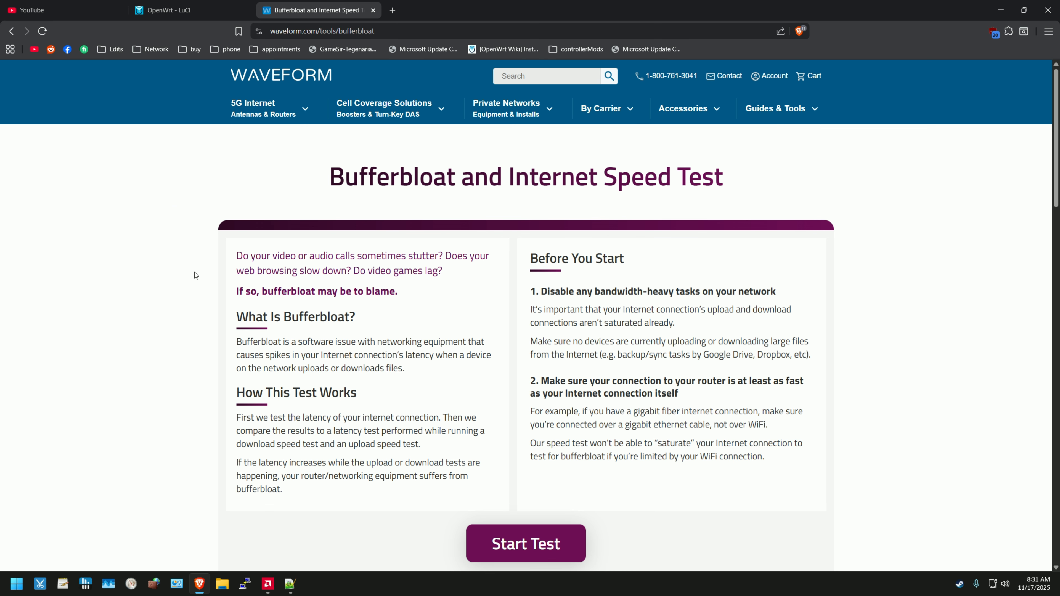
# Step: Switch to the already open YouTube page and play the "wtf microsoft..." video
pyautogui.click(62, 10)
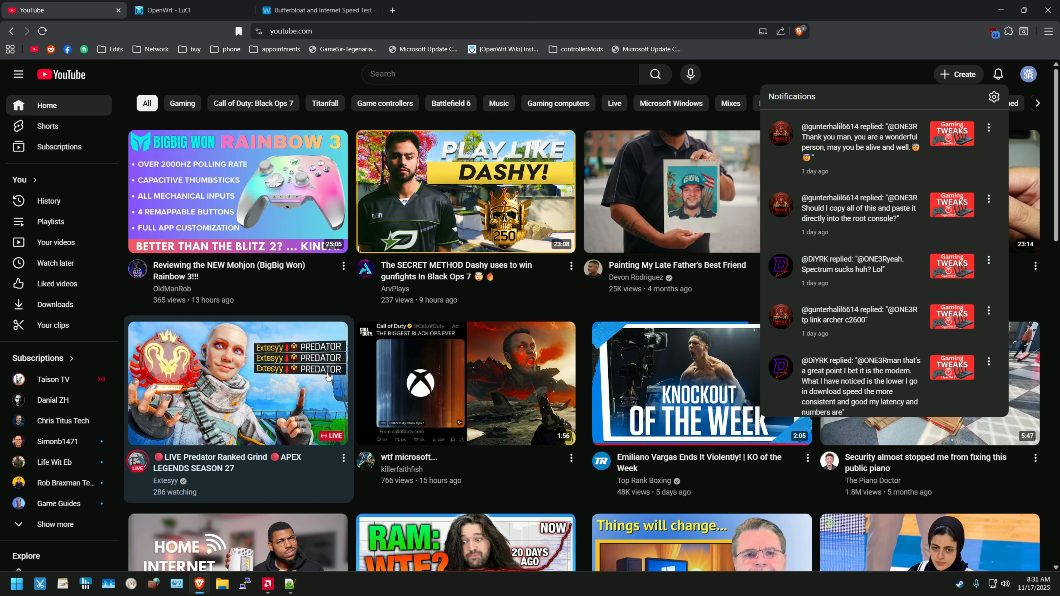
pyautogui.click(388, 380)
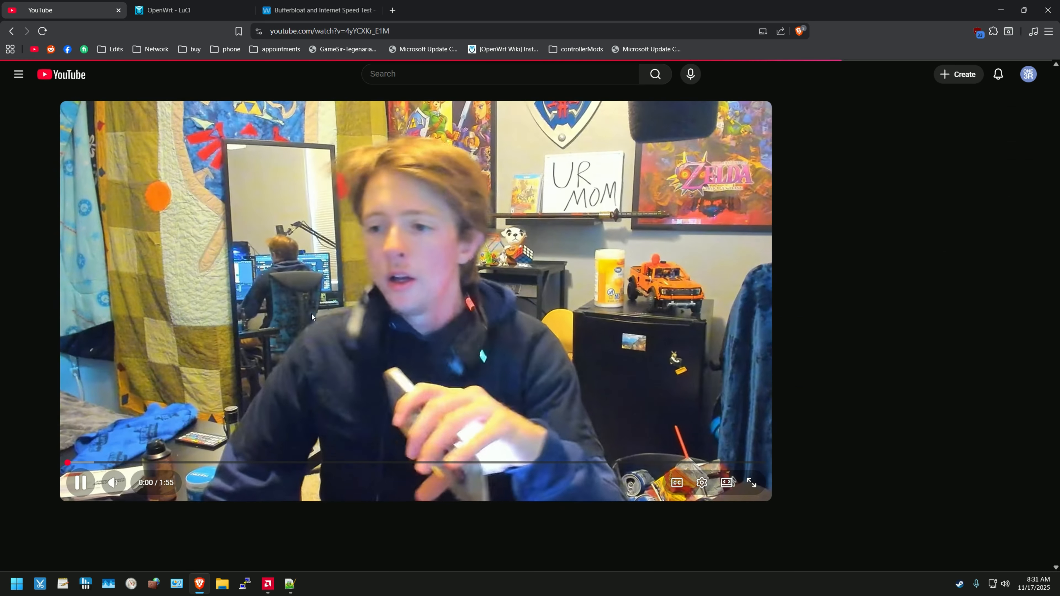
# Step: Mute the "wtf microsoft..." video and leave it playing in the background
pyautogui.click(208, 268)
pyautogui.click(111, 483)
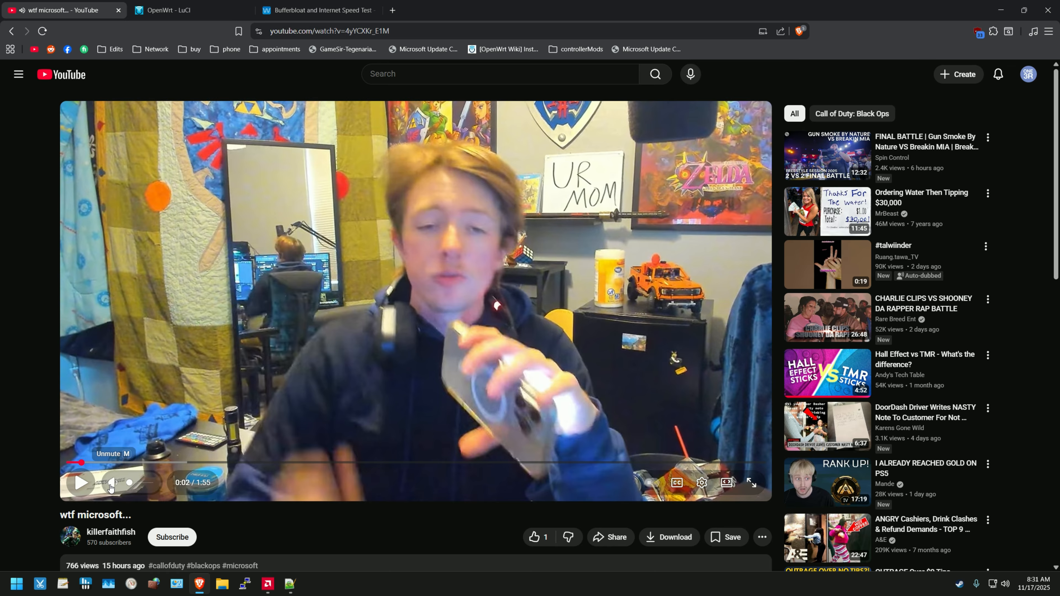
pyautogui.click(179, 342)
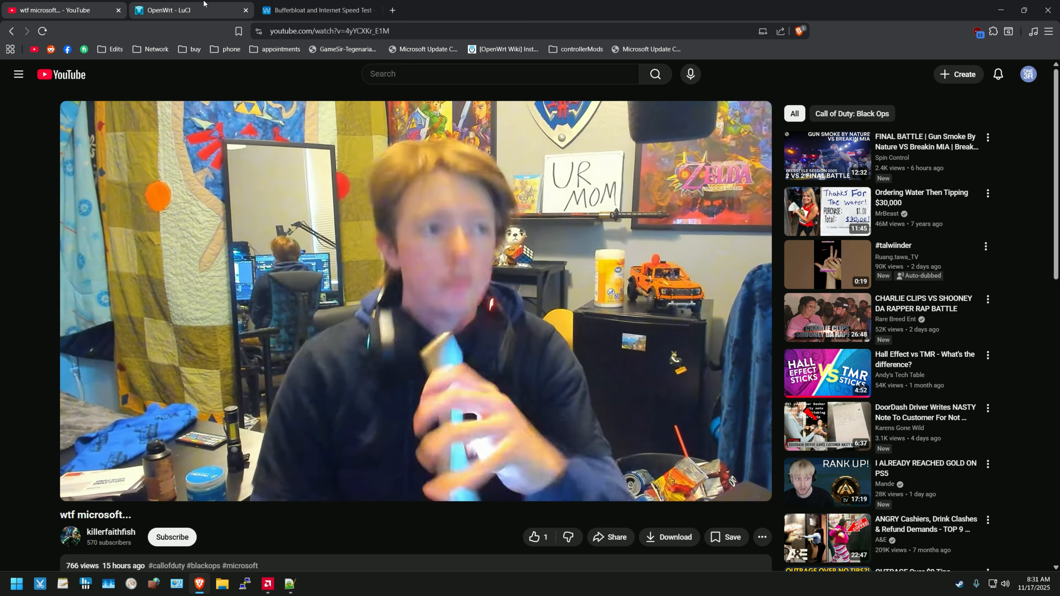
# Step: Switch to the Waveform Bufferbloat and Internet Speed Test page and start the test
pyautogui.click(204, 4)
pyautogui.click(321, 9)
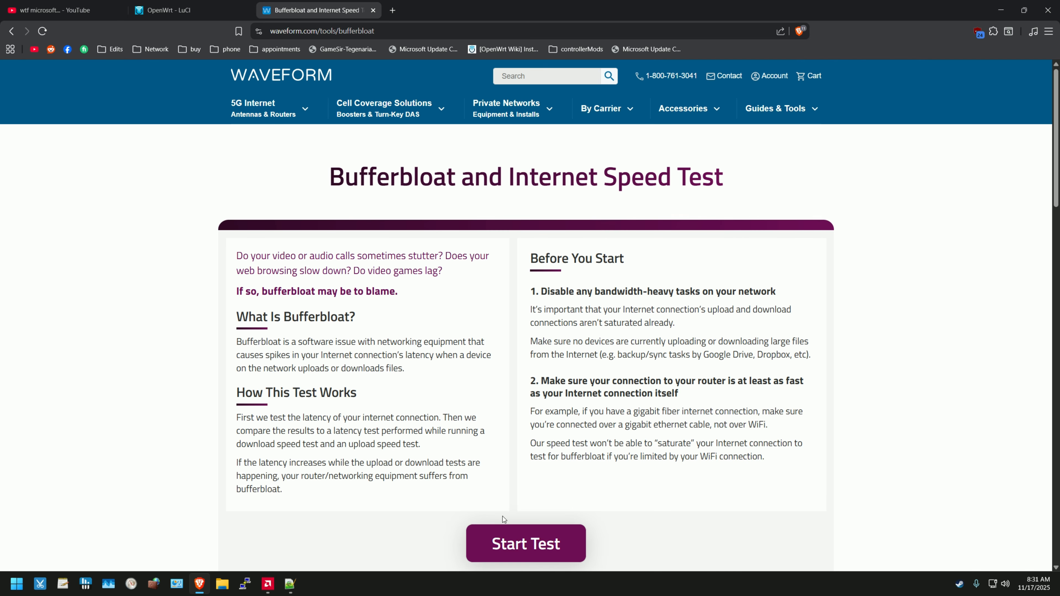
pyautogui.click(524, 547)
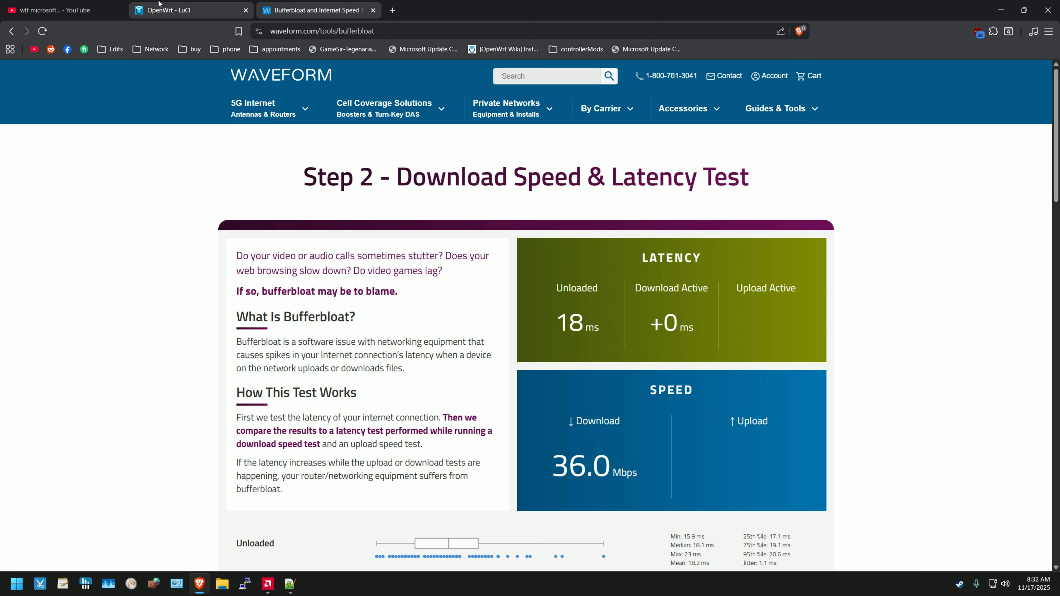
# Step: Review the lan3 download and upload limits in OpenWrt's SQM QoS settings while the test runs, and return to the Waveform test
pyautogui.click(175, 10)
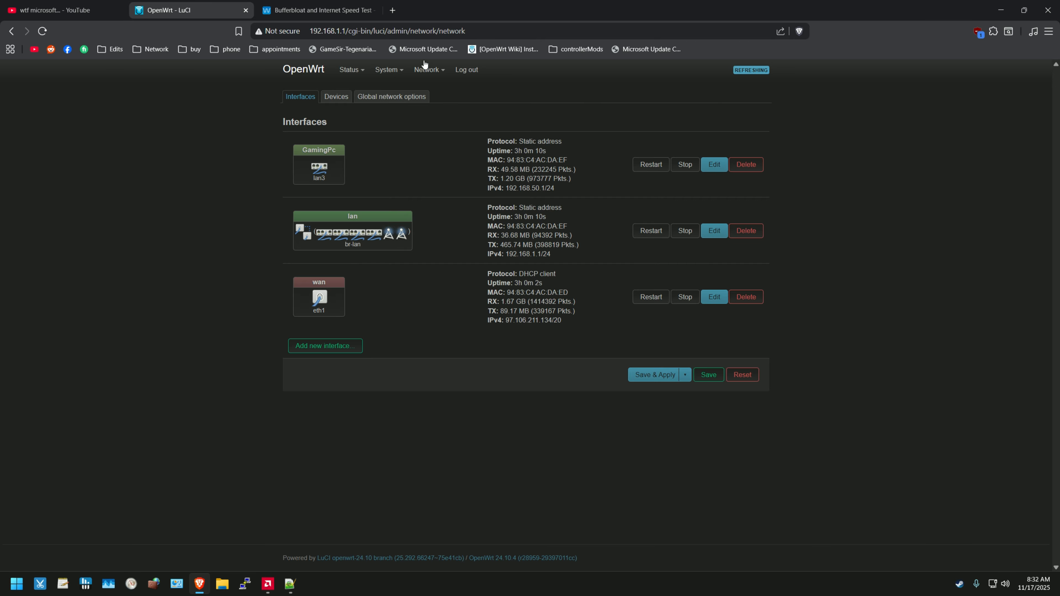
pyautogui.moveTo(428, 68)
pyautogui.click(433, 158)
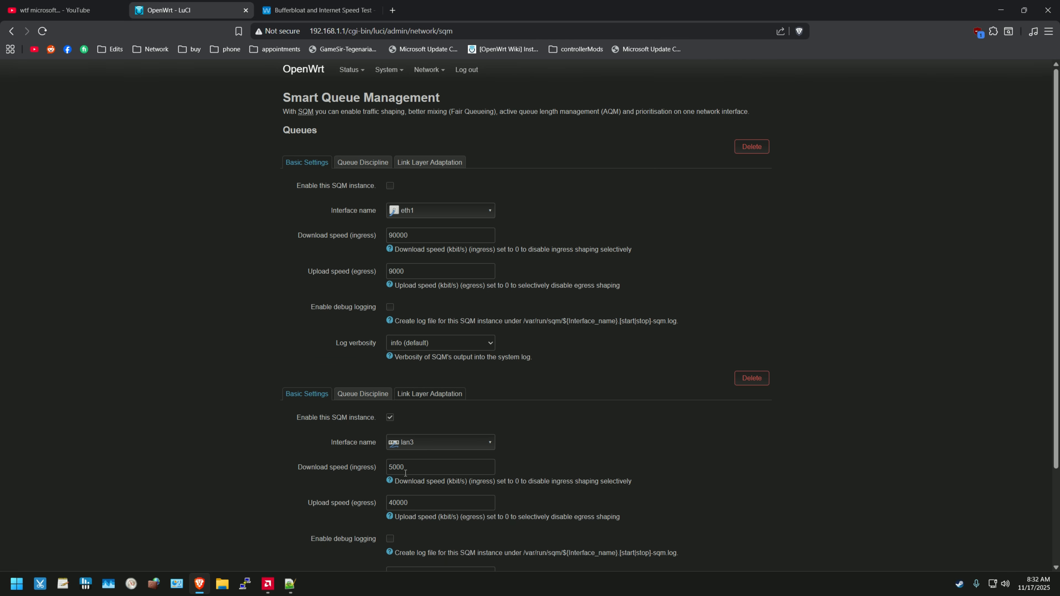
pyautogui.scroll(-1, 403, 488)
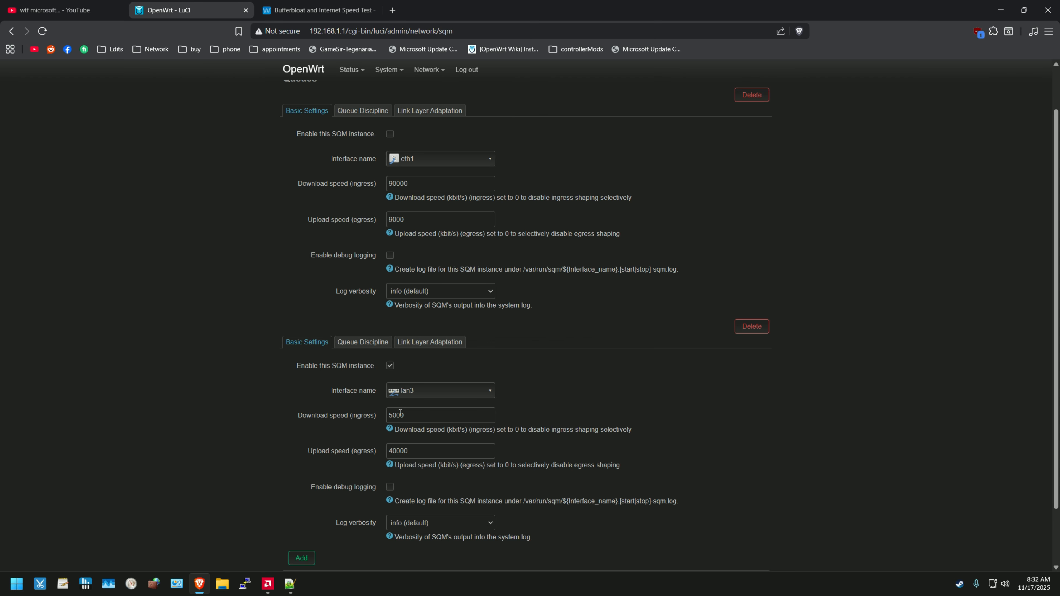
pyautogui.hotkey('ctrl', 'Tab')
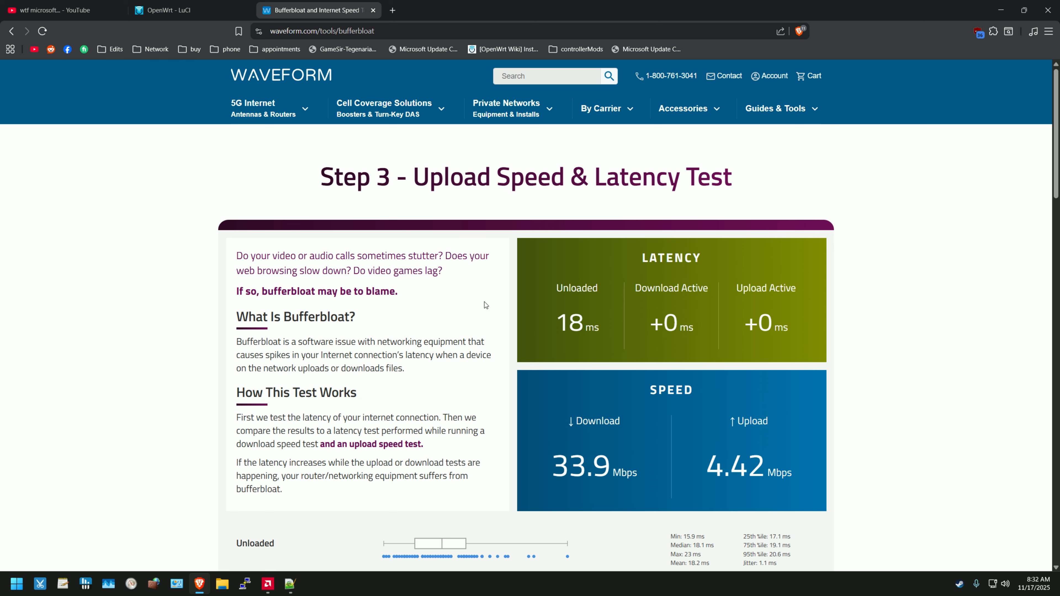
# Step: Write "612kbps" in Waveform's site search field as a note, and inspect the Video Conferencing ratings in the test results
pyautogui.click(526, 75)
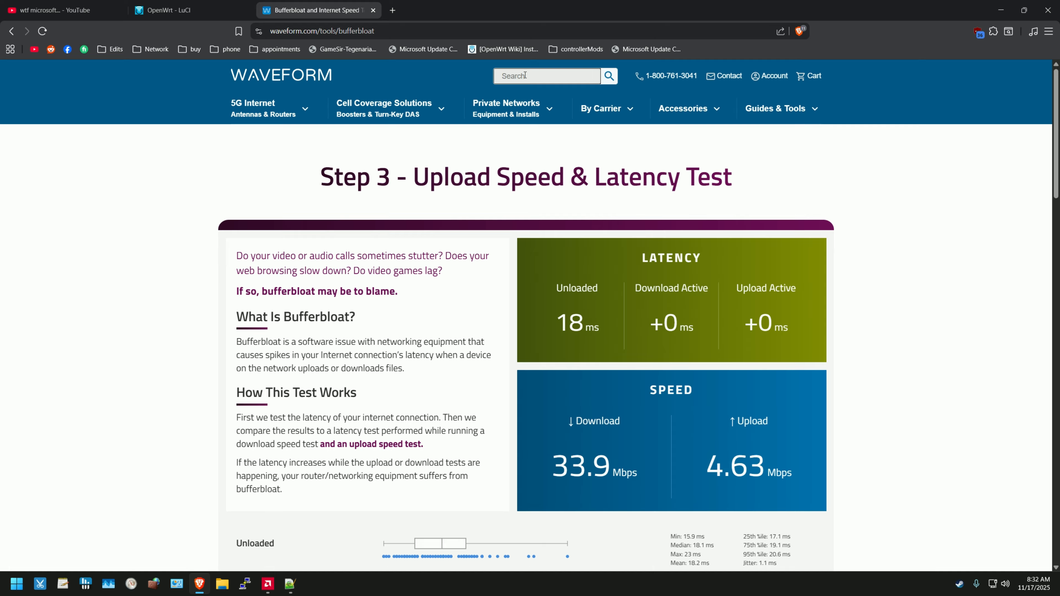
pyautogui.write('612kbps')
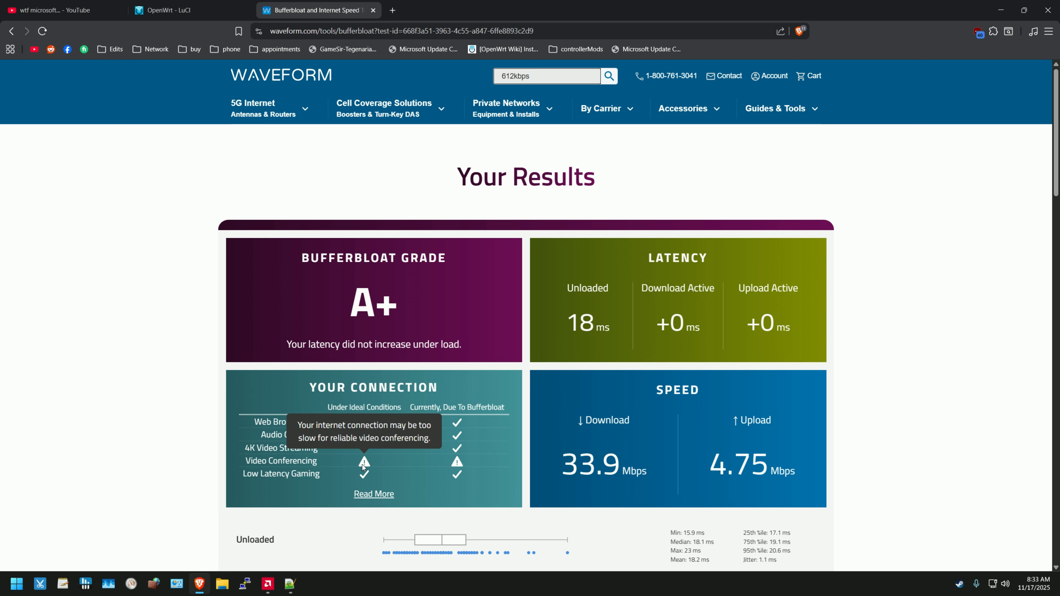
pyautogui.moveTo(457, 463)
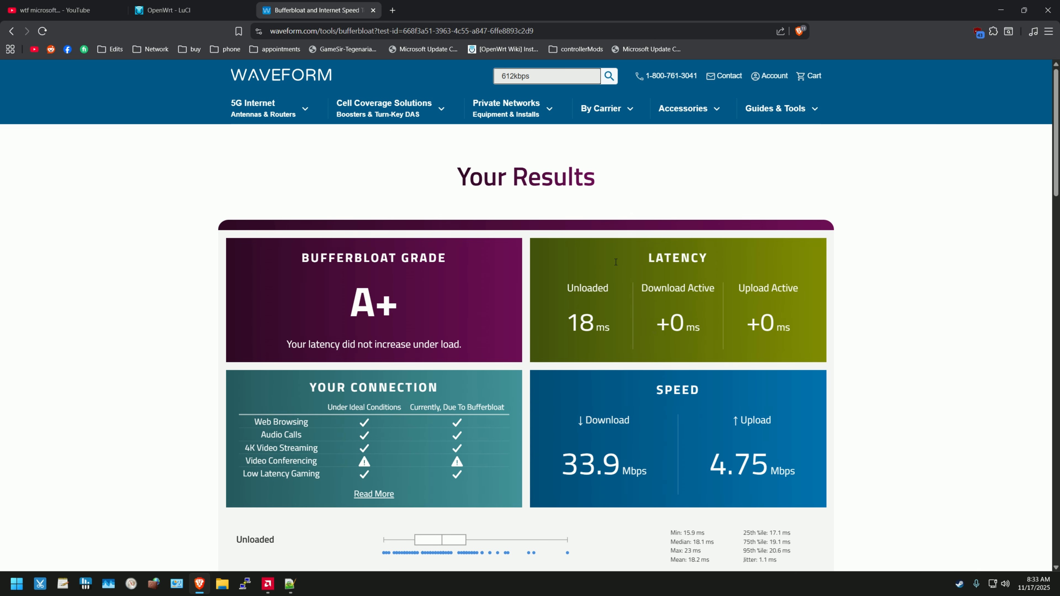
# Step: Return to OpenWrt and open the network interfaces overview to examine the GamingPc interface on lan3
pyautogui.click(175, 10)
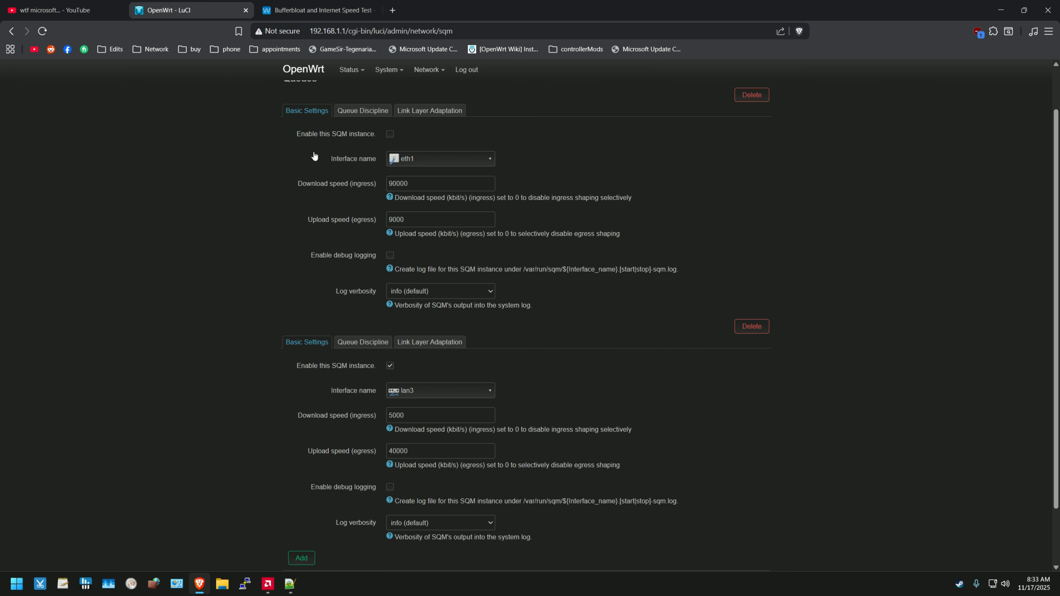
pyautogui.click(433, 91)
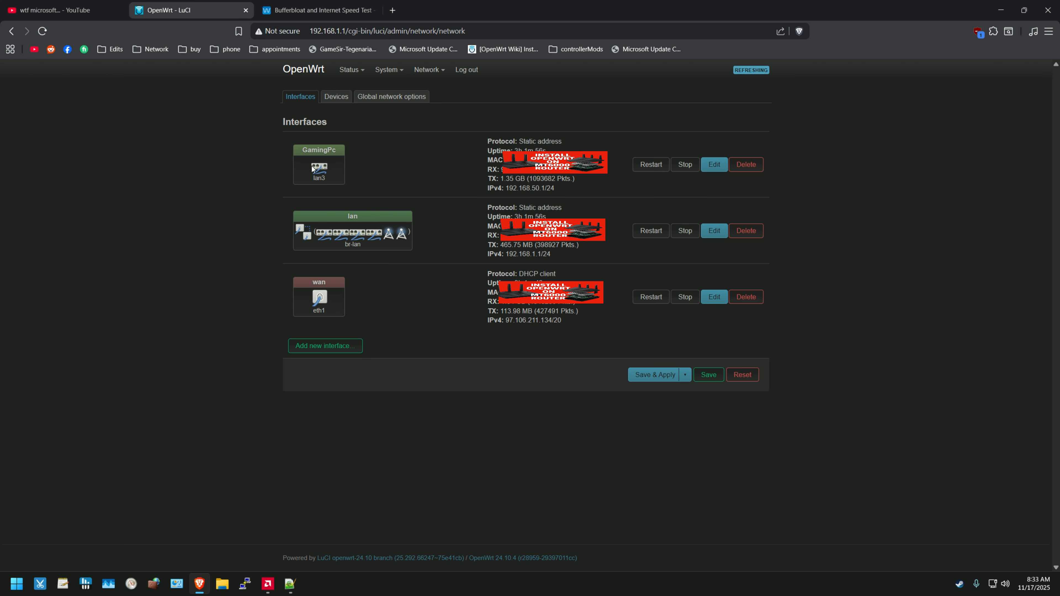
pyautogui.moveTo(385, 172)
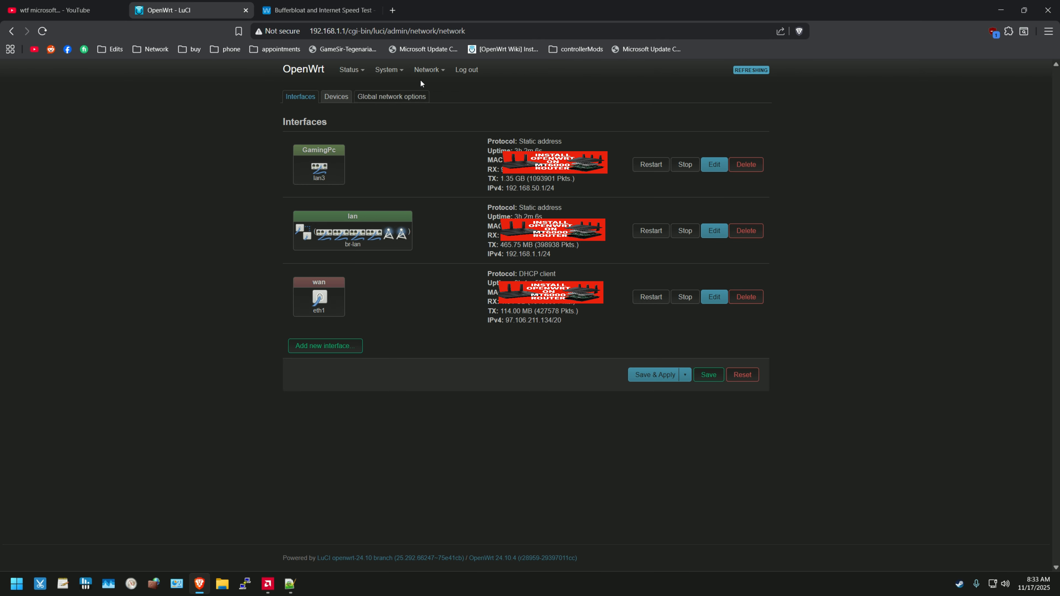
# Step: Open the firewall's traffic rules and look through the Apex and BF DSCP rules
pyautogui.moveTo(422, 80)
pyautogui.click(431, 168)
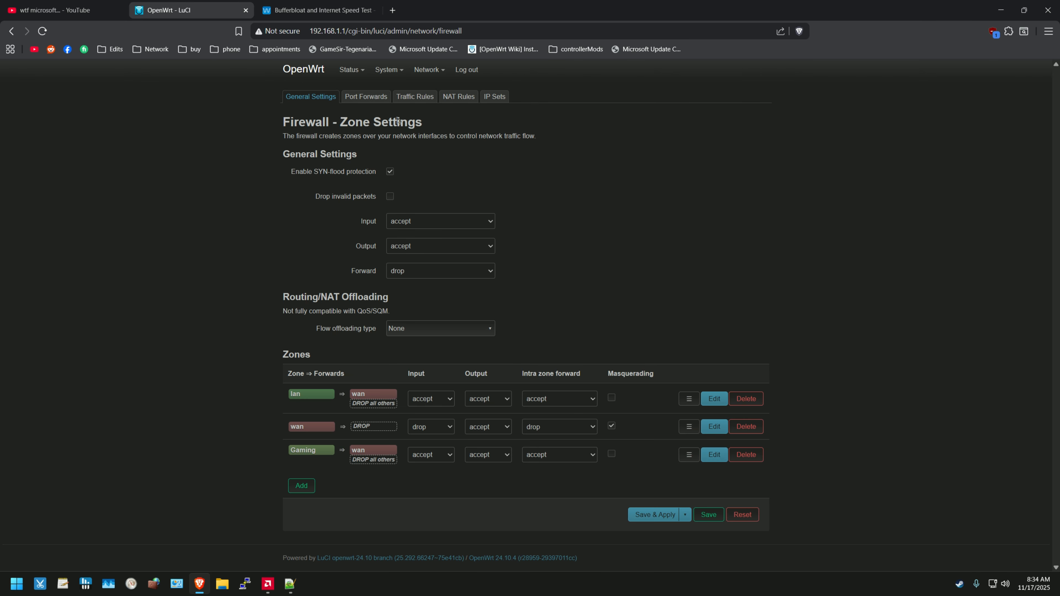
pyautogui.click(428, 98)
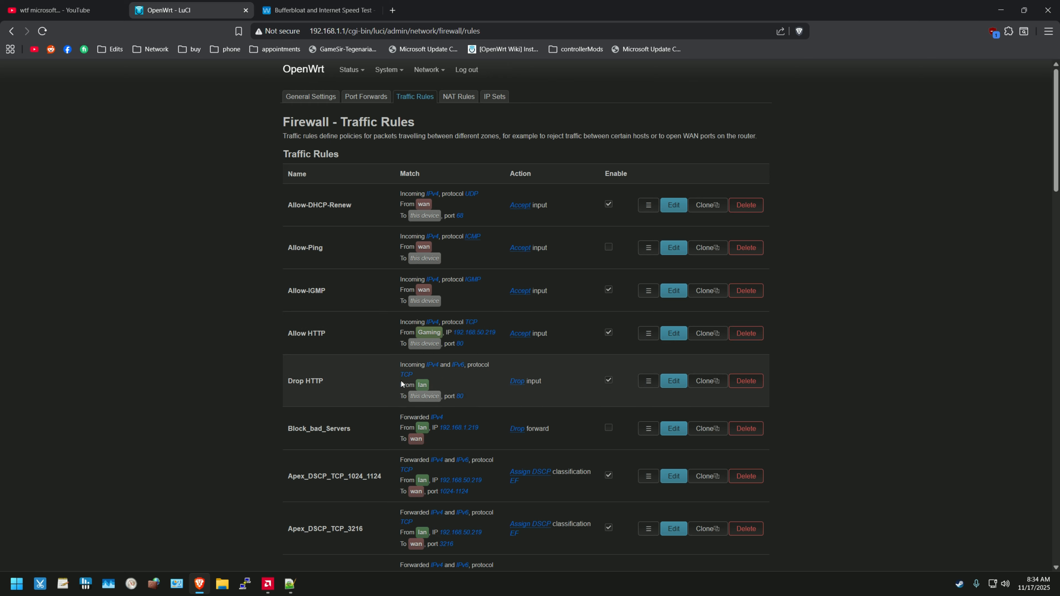
pyautogui.scroll(-10, 393, 364)
pyautogui.scroll(-1, 385, 349)
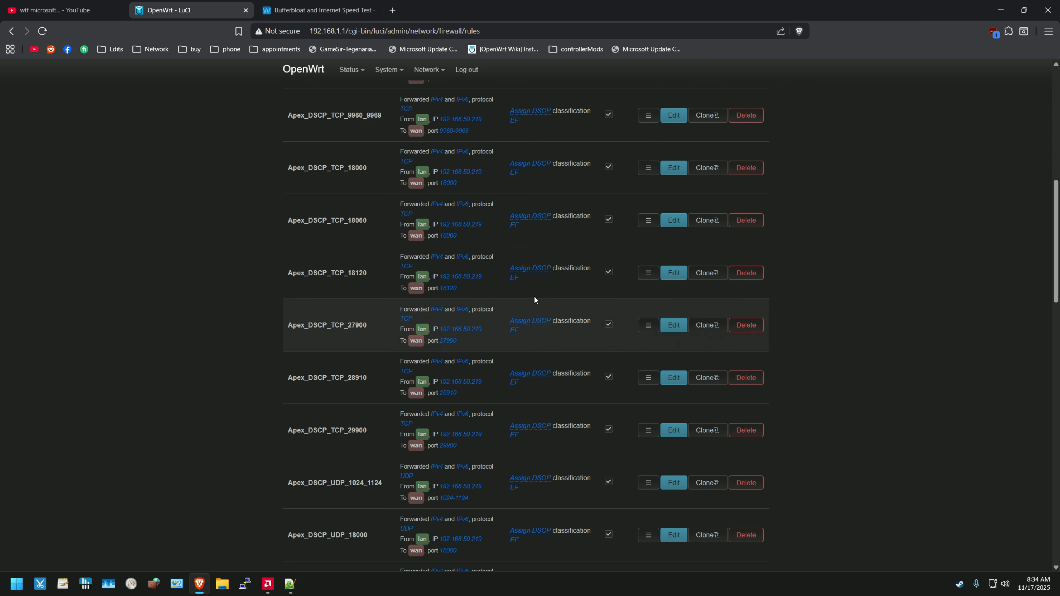
pyautogui.scroll(-15, 502, 340)
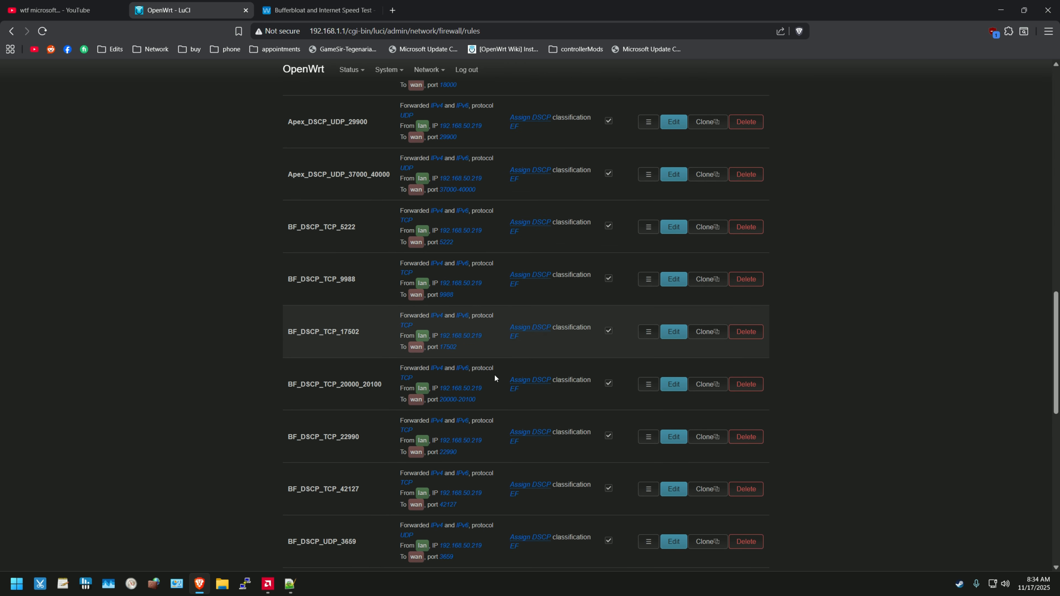
pyautogui.scroll(-5, 440, 362)
pyautogui.scroll(20, 443, 353)
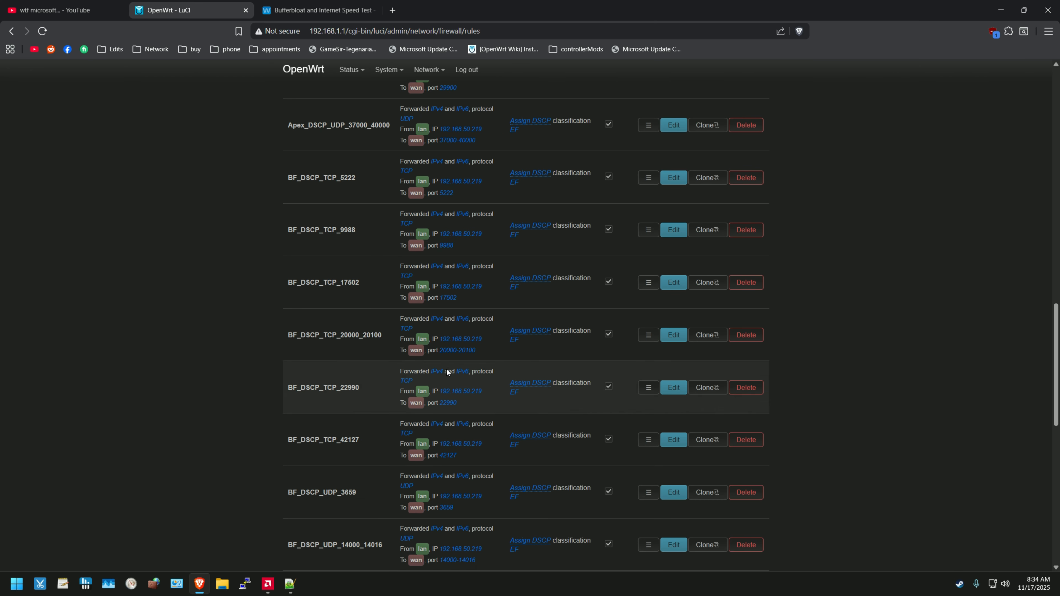
pyautogui.scroll(9, 447, 351)
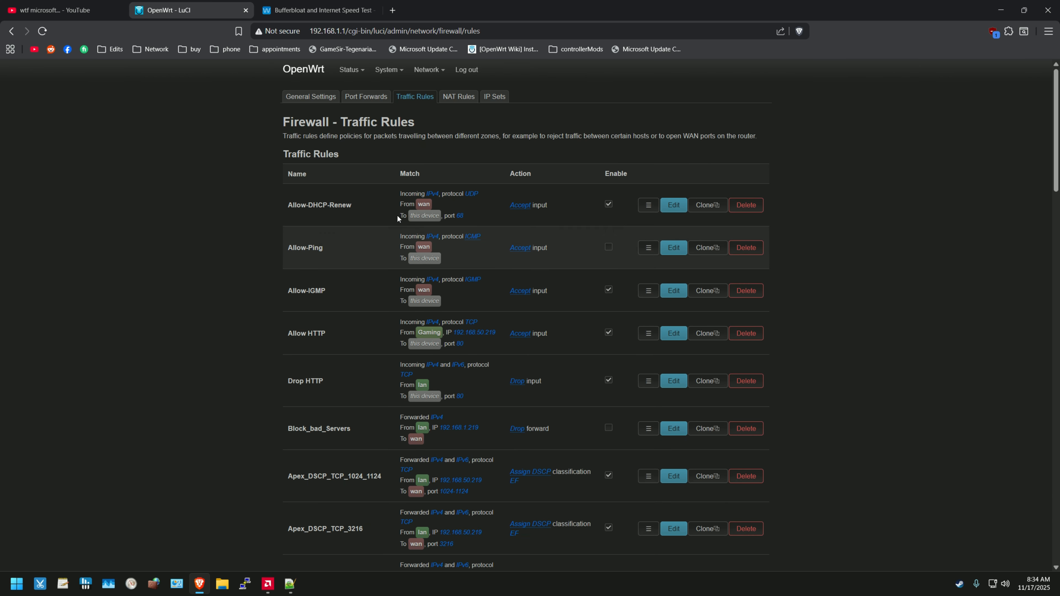
# Step: Switch to the YouTube page and look through the comment notifications
pyautogui.click(54, 10)
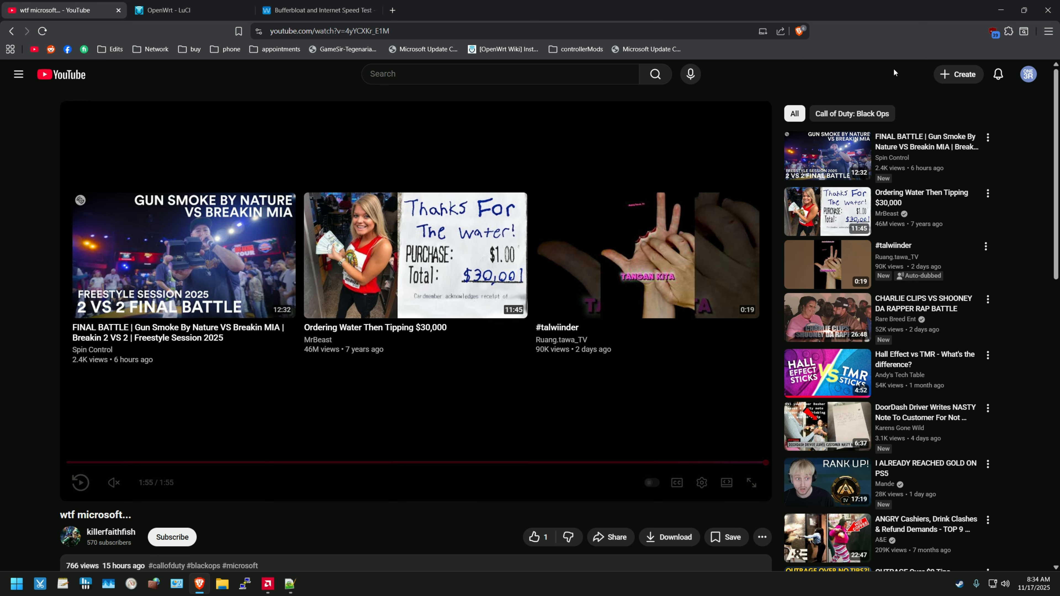
pyautogui.click(999, 76)
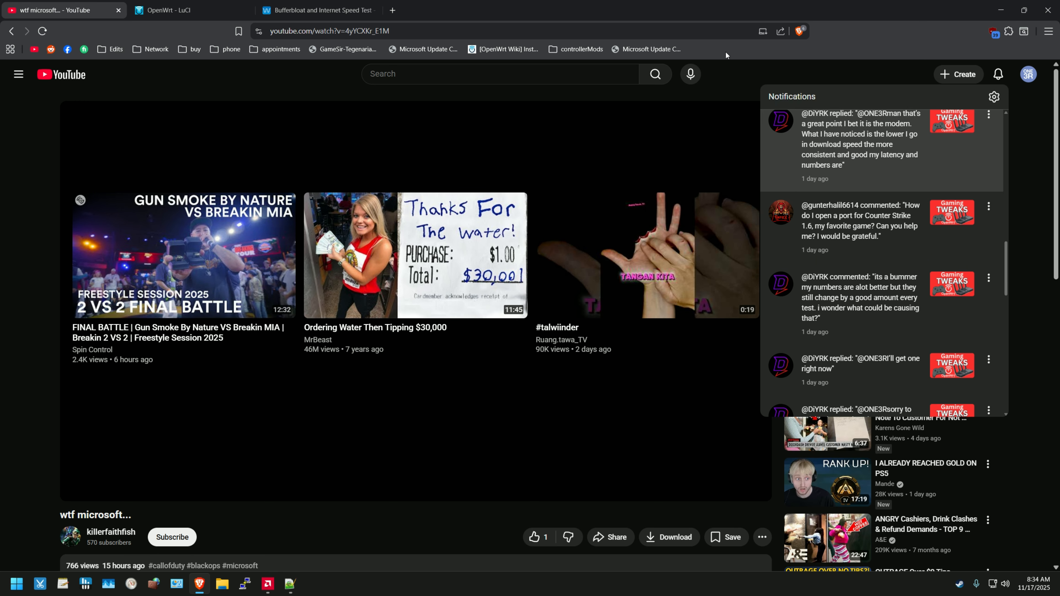
pyautogui.click(305, 5)
# Step: Switch back to OpenWrt and go from the traffic rules to the network interfaces overview
pyautogui.click(183, 10)
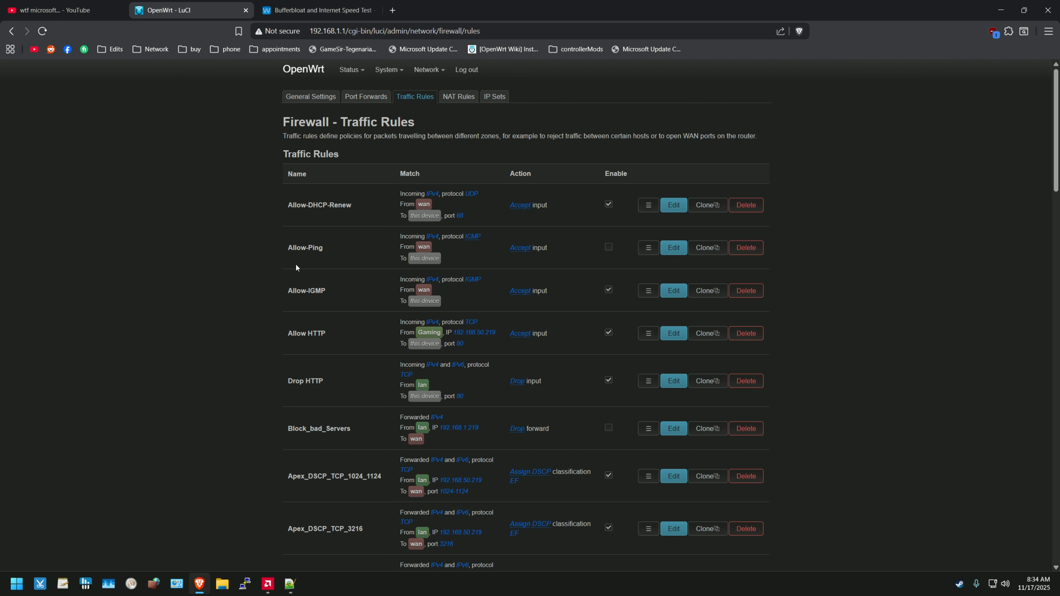
pyautogui.moveTo(428, 70)
pyautogui.click(424, 94)
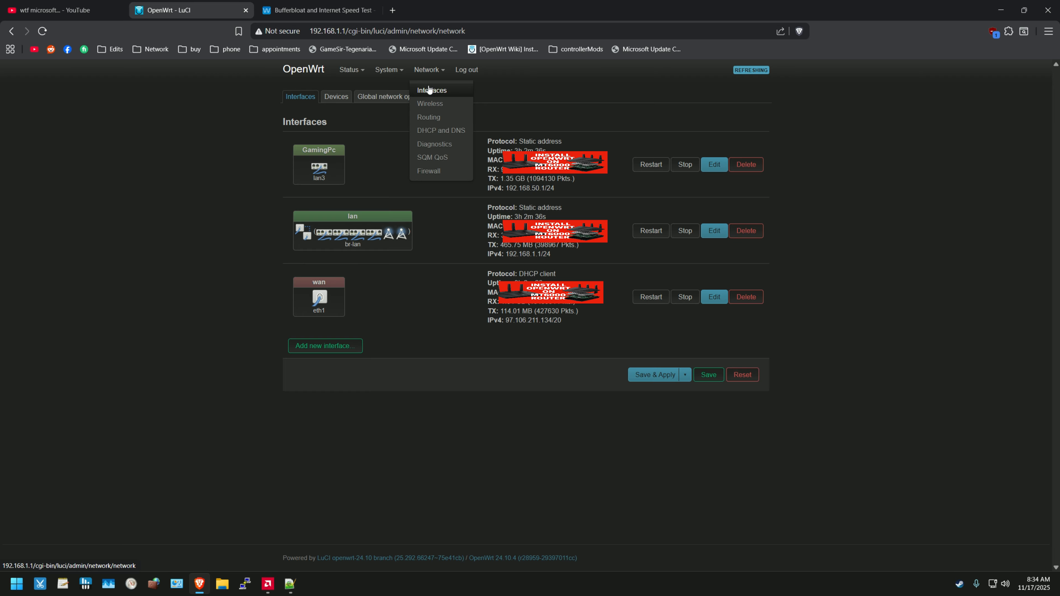
pyautogui.click(429, 90)
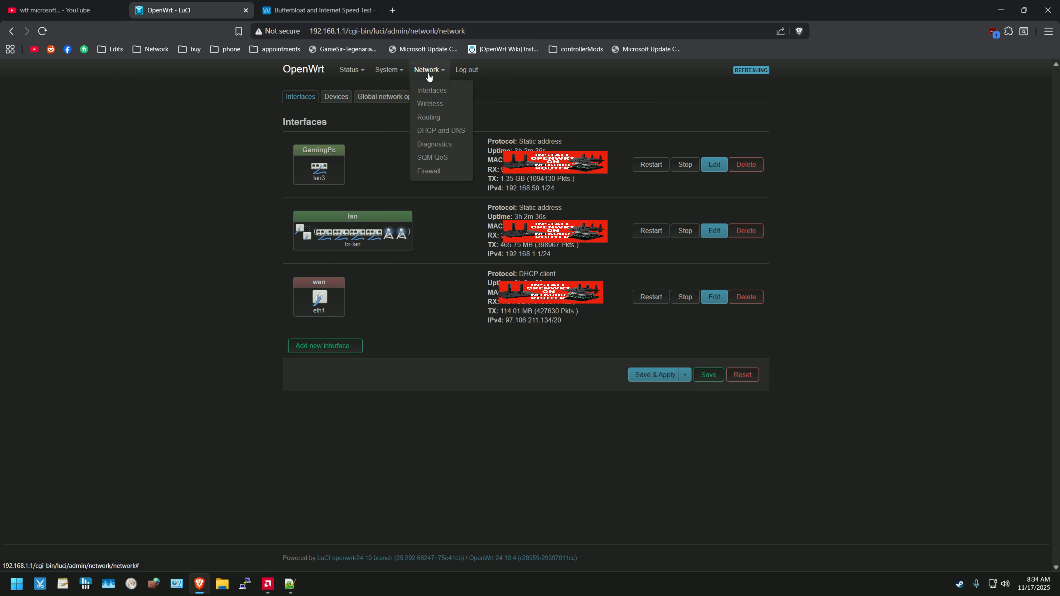